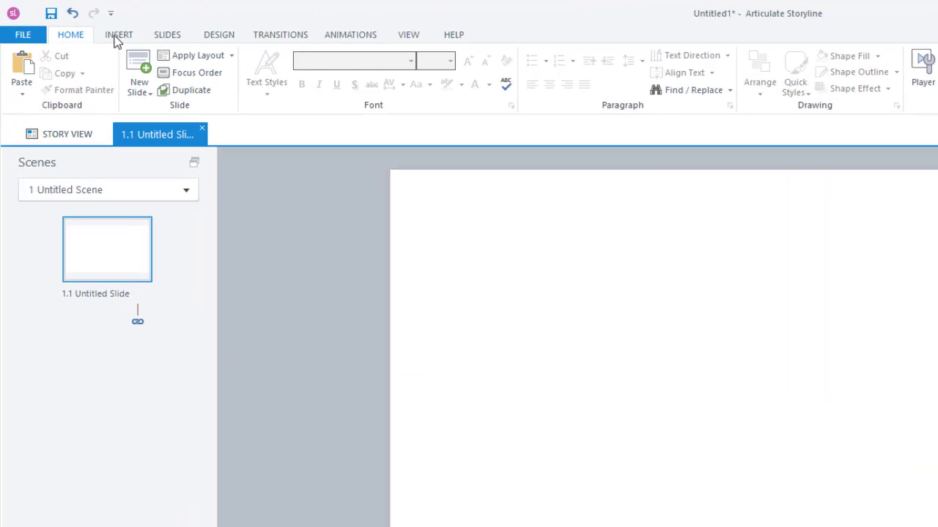
Draw a square-cornered rectangle about 721 by 301 px in the slide's upper left area.
left_click(137, 41)
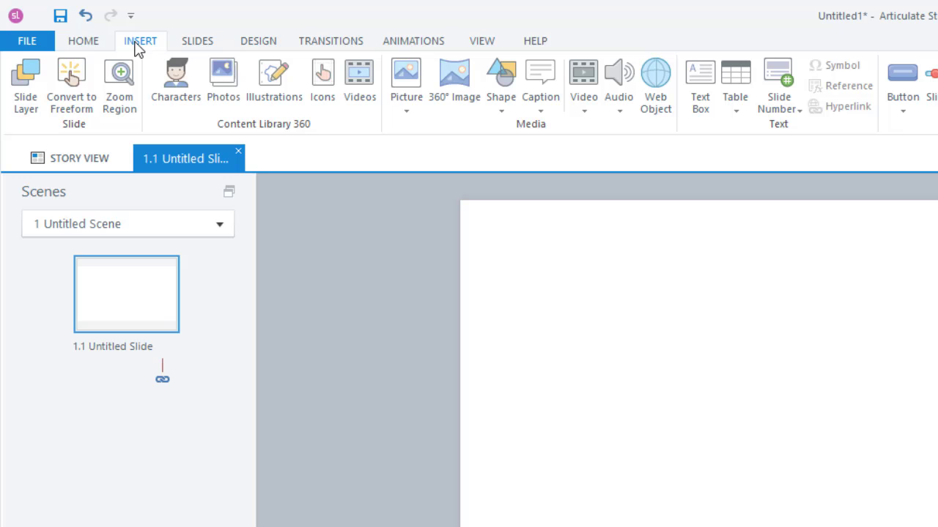
left_click(499, 111)
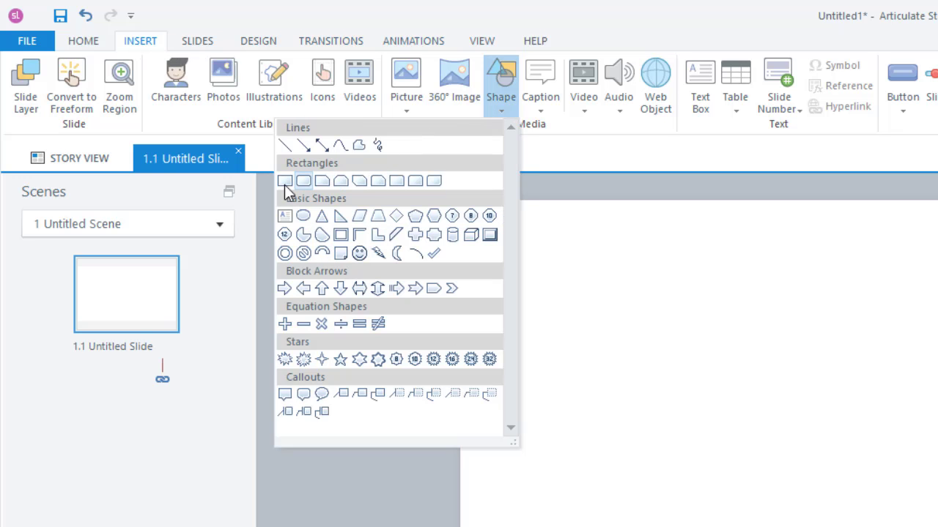
left_click(285, 182)
left_click_drag(518, 268, 841, 377)
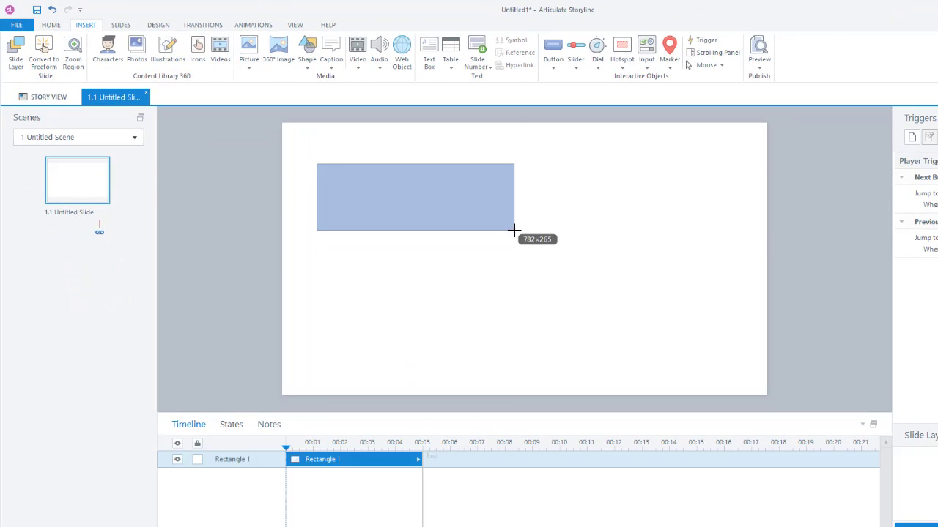
left_click_drag(514, 231, 499, 240)
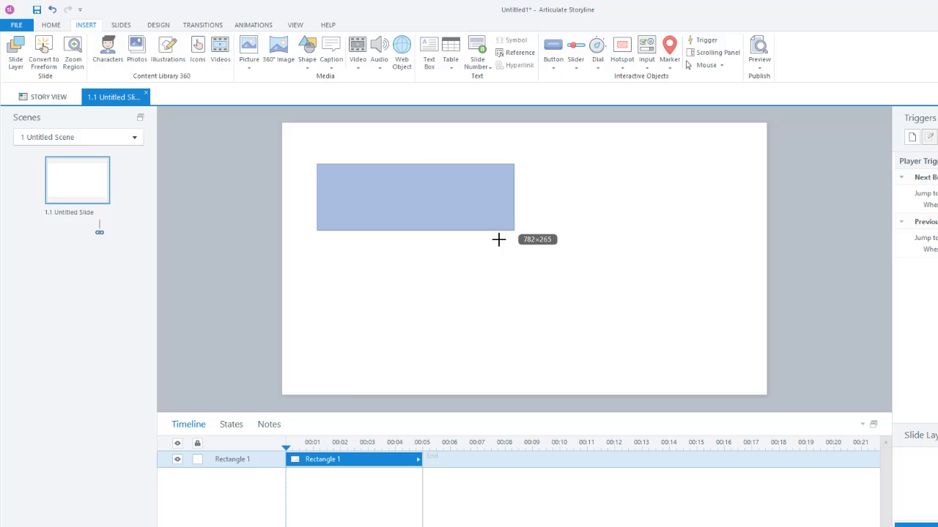
left_click(448, 337)
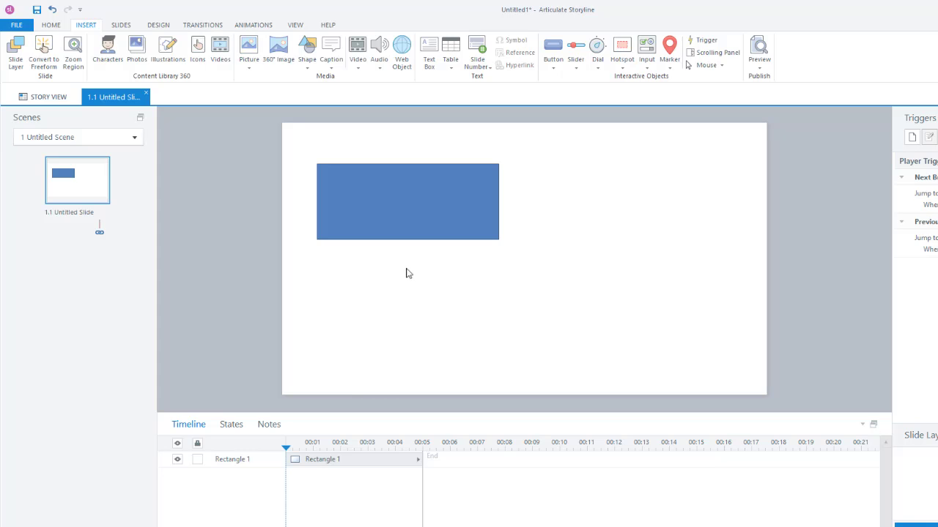
Draw a rounded rectangle about 736 by 260 px directly below the first rectangle.
left_click(307, 53)
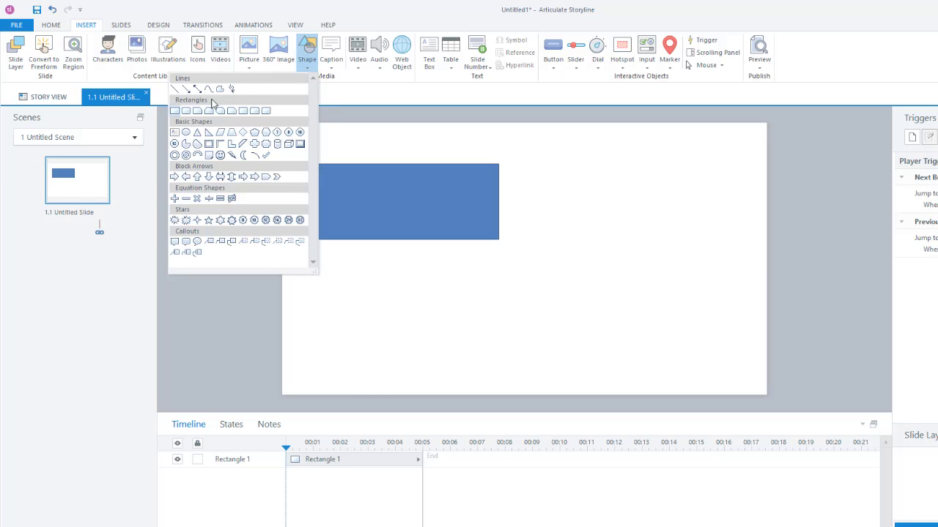
left_click(186, 111)
left_click_drag(320, 269, 506, 334)
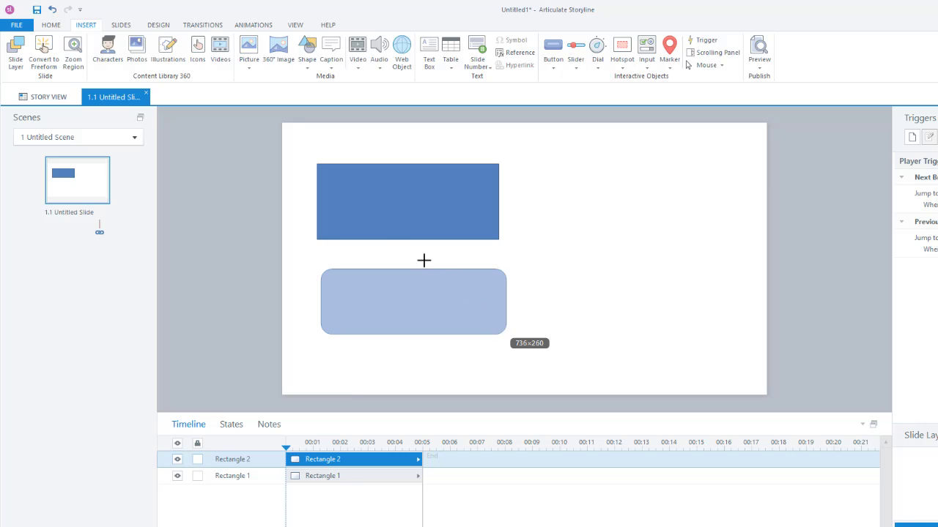
Try fully rounding the lower rectangle's corners and return them to a slight rounding.
left_click(350, 211)
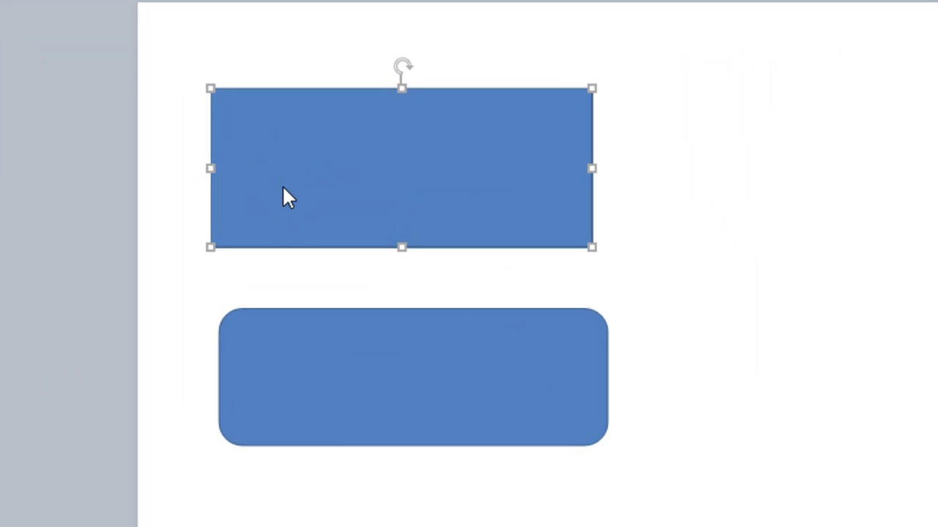
left_click(372, 335)
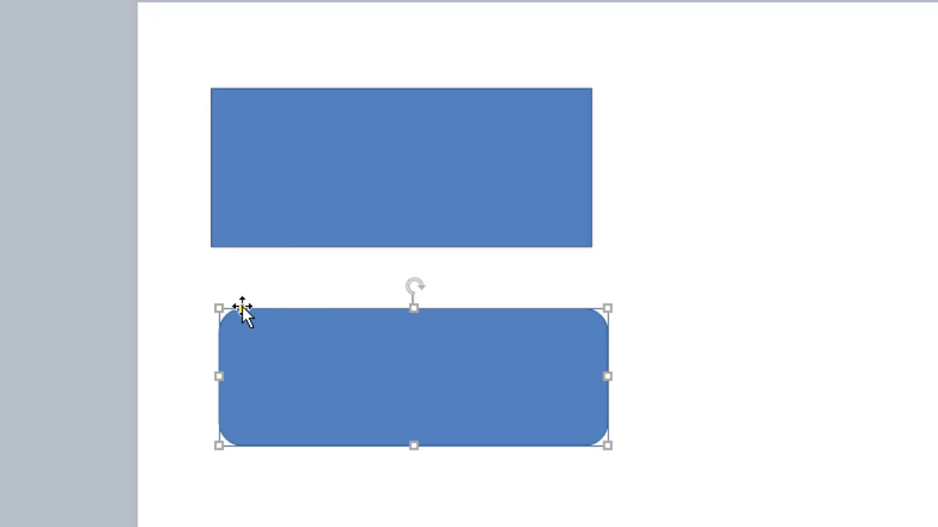
left_click_drag(242, 308, 370, 452)
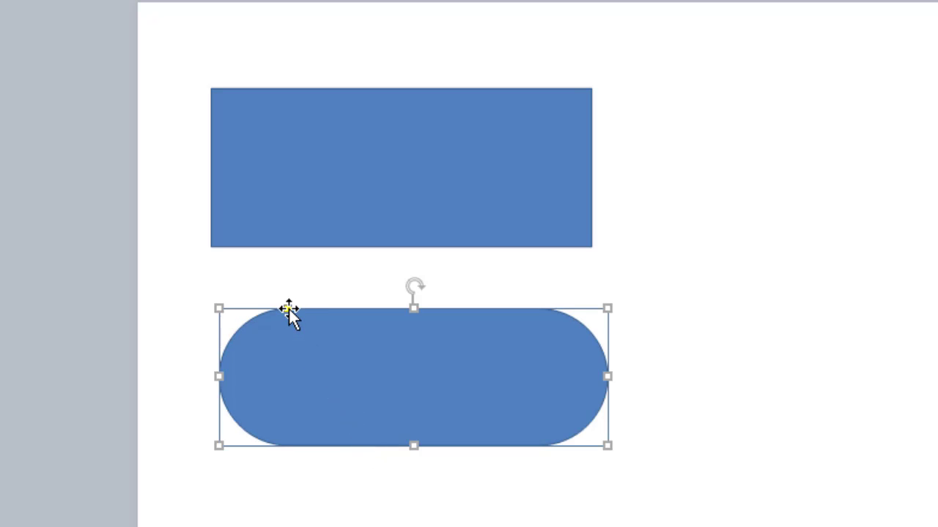
left_click_drag(288, 309, 241, 309)
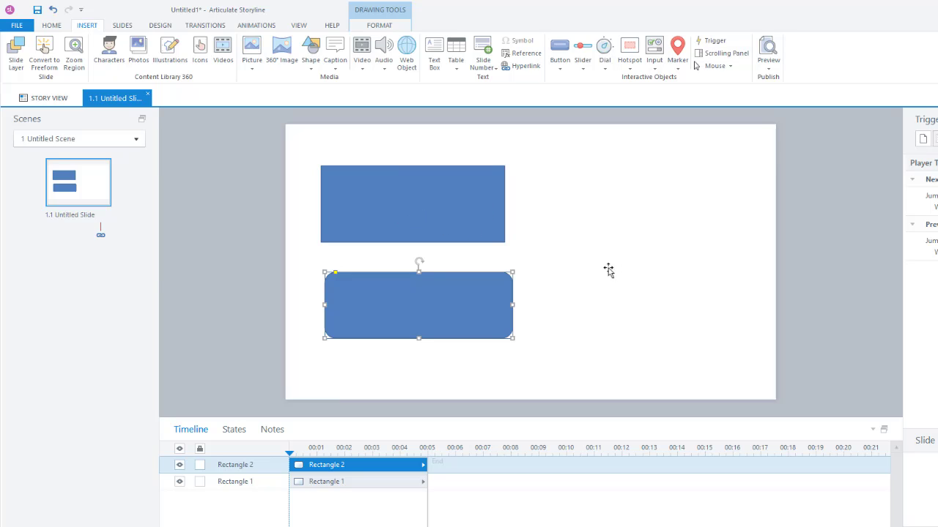
Move the rounded rectangle slightly so its right edge lines up with the rectangle above it.
left_click(635, 280)
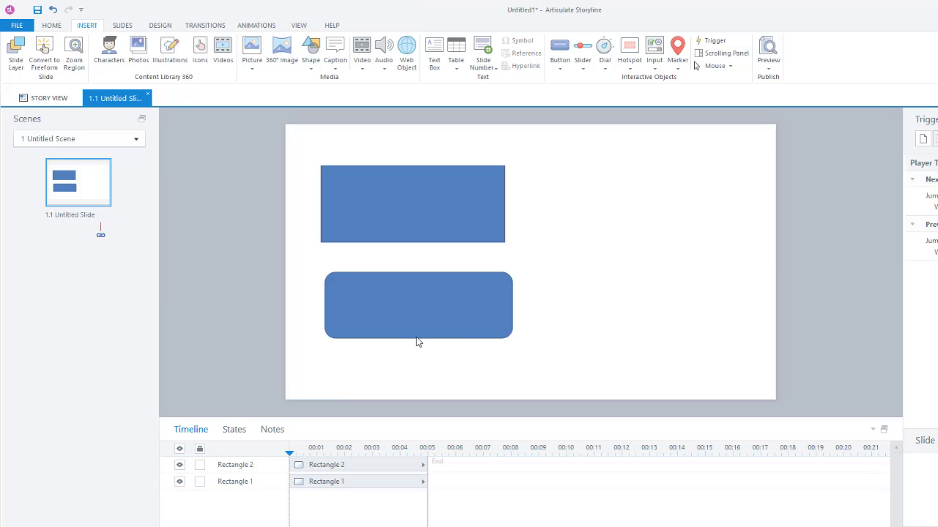
left_click_drag(422, 302, 429, 220)
Try changing the upper rectangle into a rounded rectangle, and undo the shape change.
left_click(429, 220)
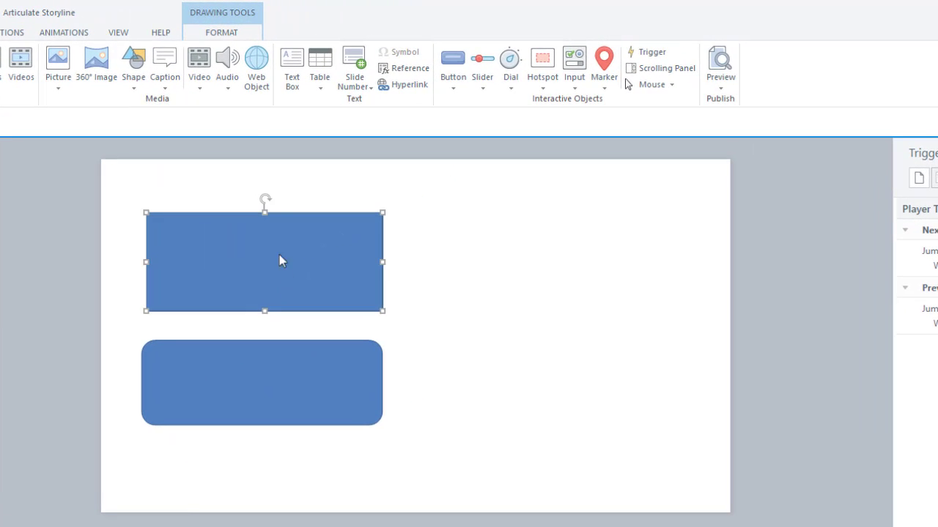
left_click(229, 32)
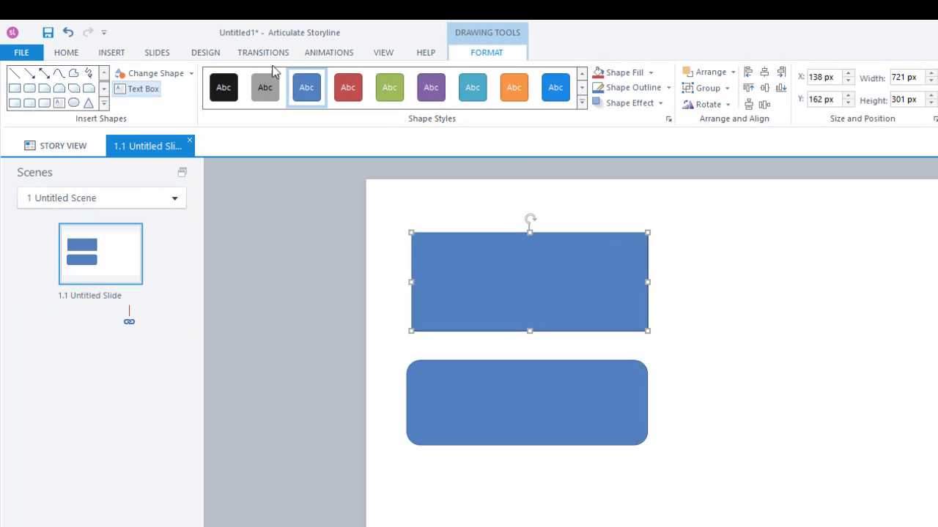
left_click(191, 74)
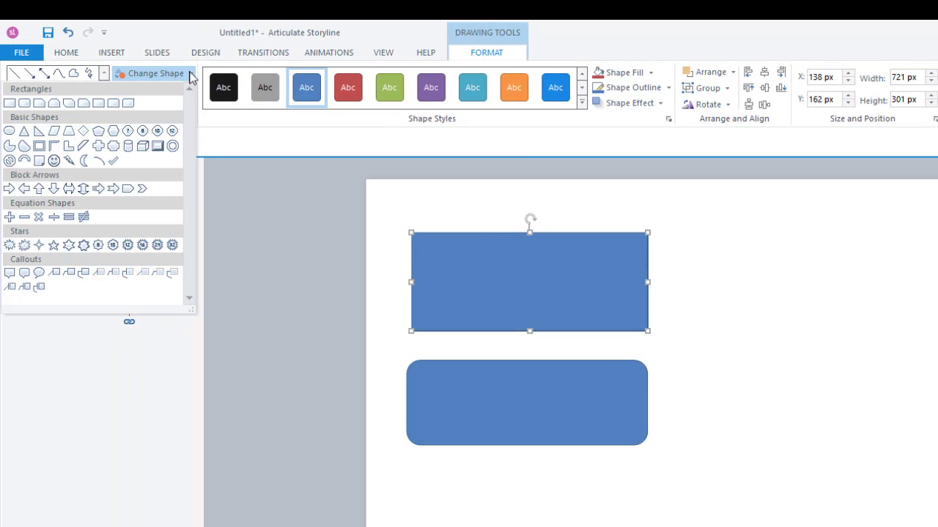
left_click(21, 103)
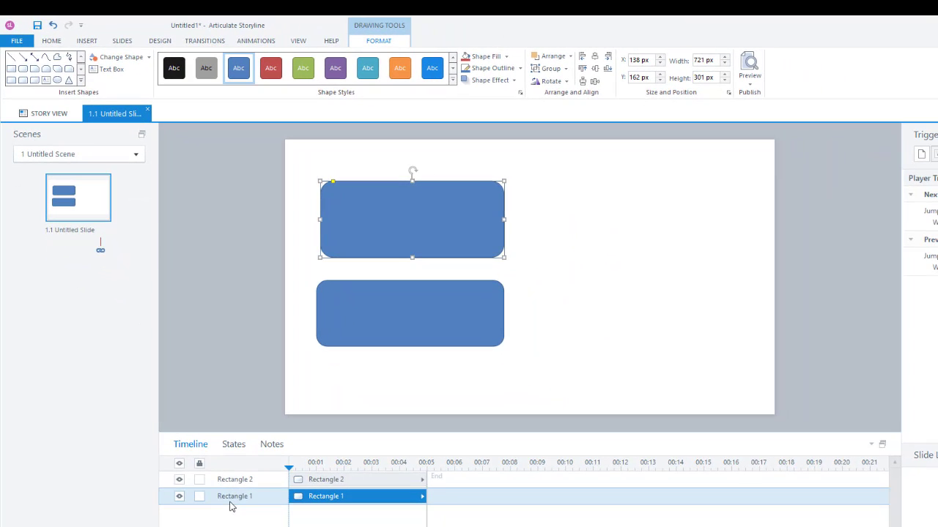
double_click(233, 497)
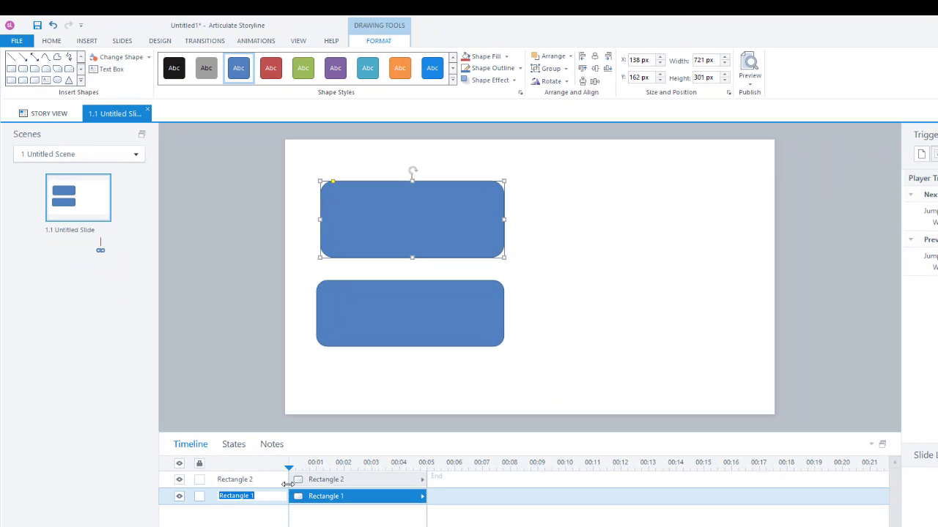
left_click(469, 374)
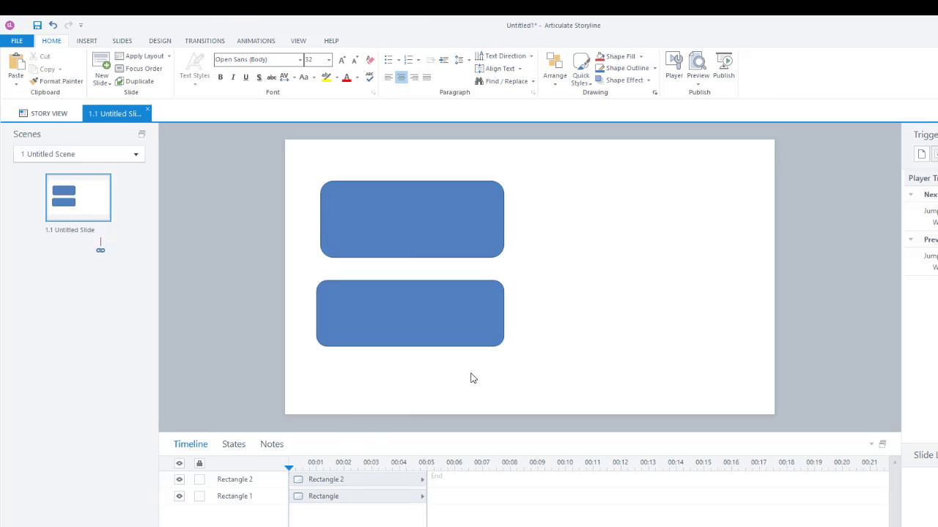
key("ctrl+z")
key("ctrl+z")
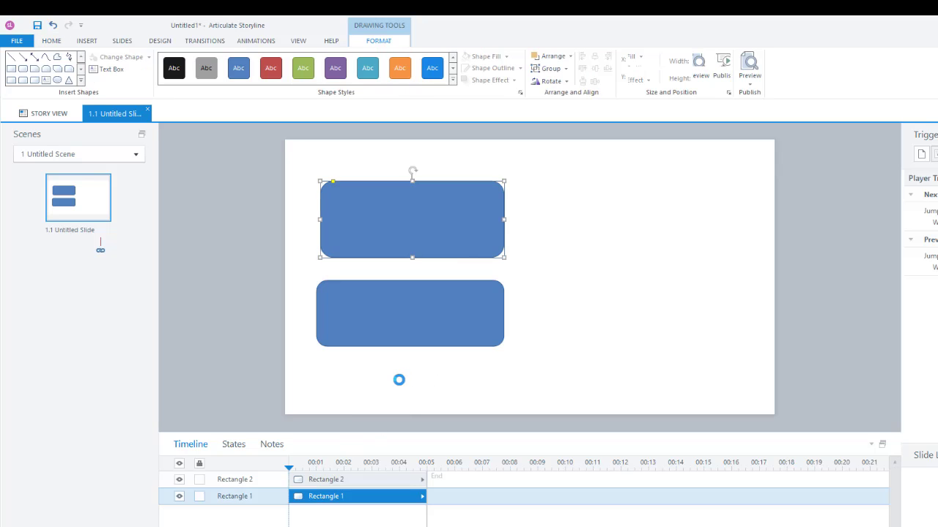
Rename the square-cornered rectangle as shpNotRounded and the rounded rectangle as shpRounded in the timeline.
double_click(228, 500)
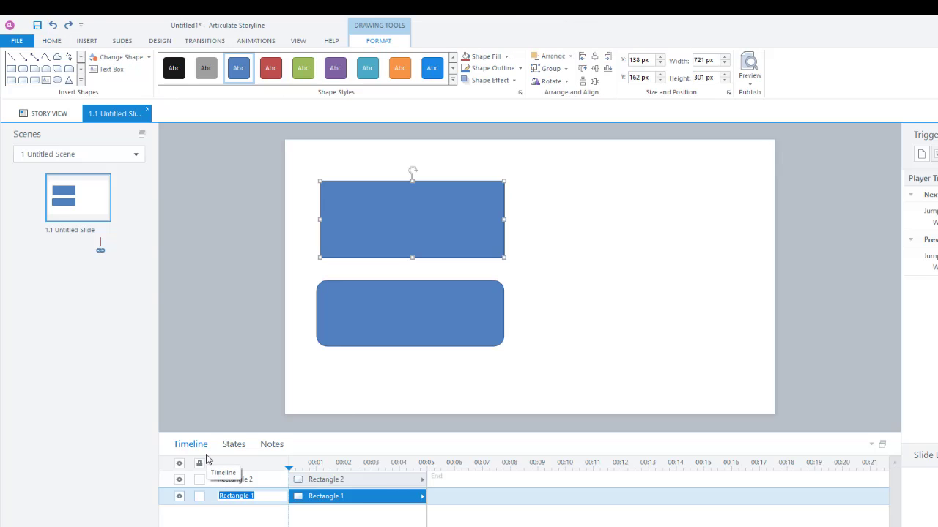
type("sp")
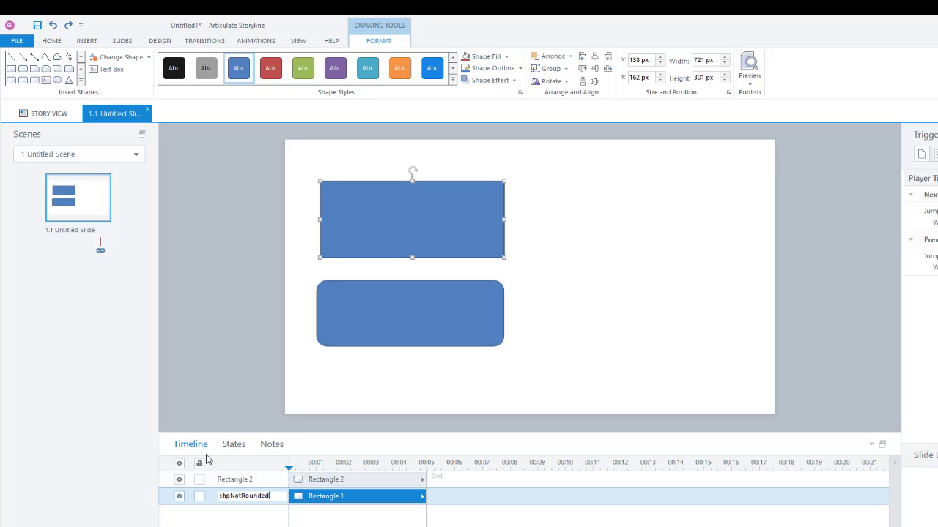
double_click(229, 478)
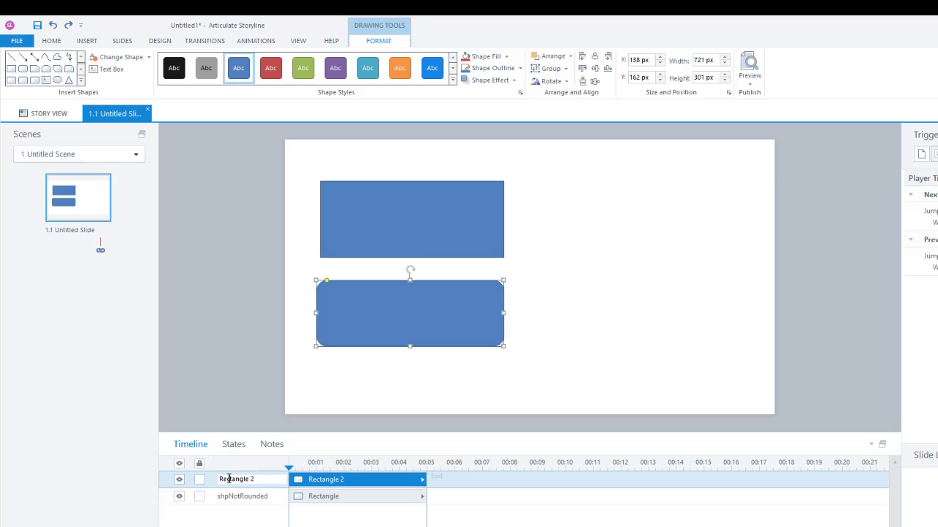
type("shpRoung")
key("BackSpace")
key("Return")
double_click(258, 487)
left_click(249, 479)
type("e")
key("BackSpace")
type("ded")
left_click(404, 407)
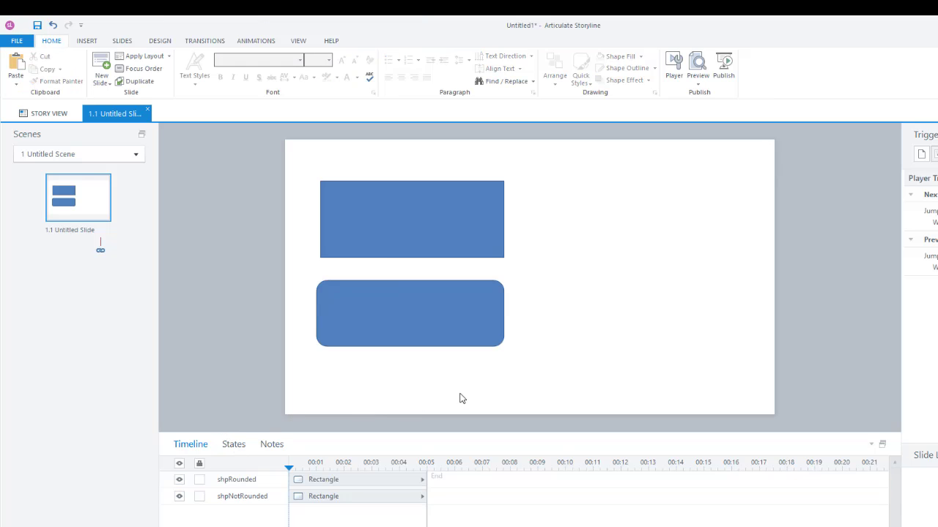
Change the shape of the upper rectangle, shpNotRounded, to a rounded rectangle.
left_click(370, 235)
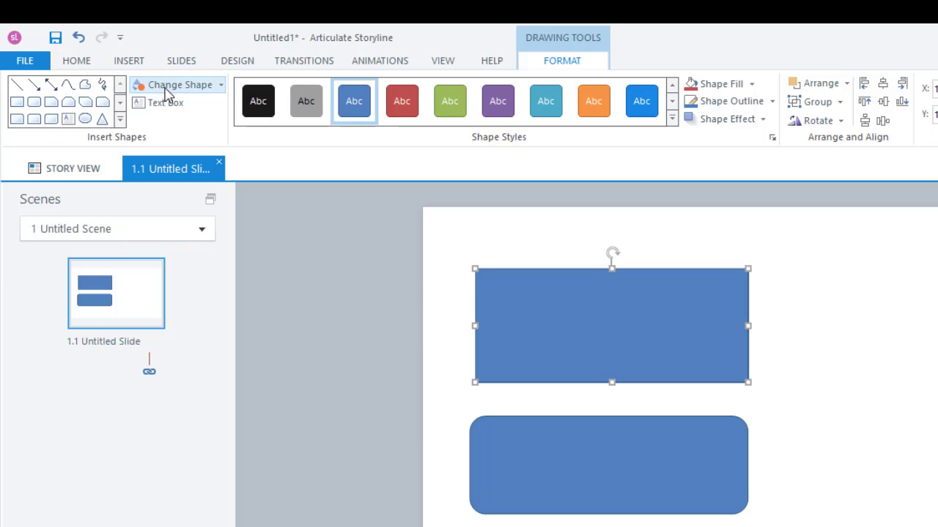
left_click(141, 86)
left_click(28, 120)
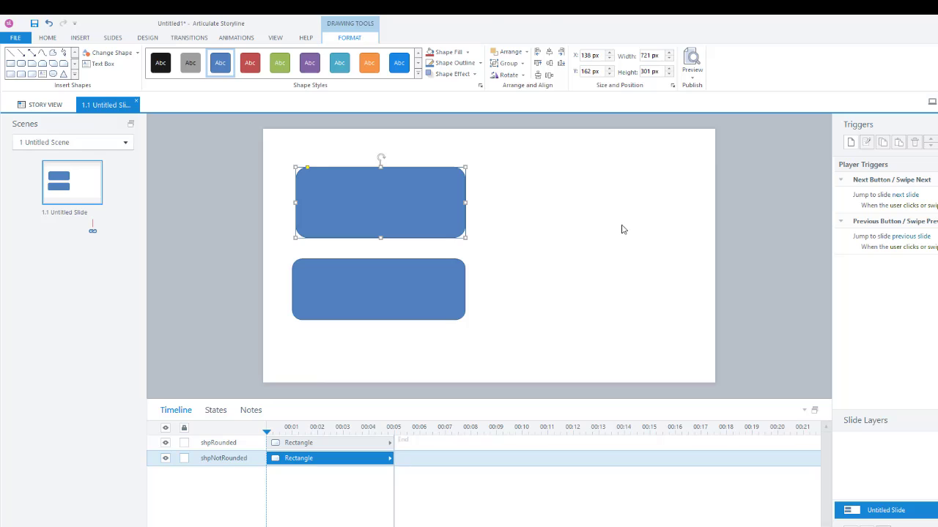
left_click(621, 226)
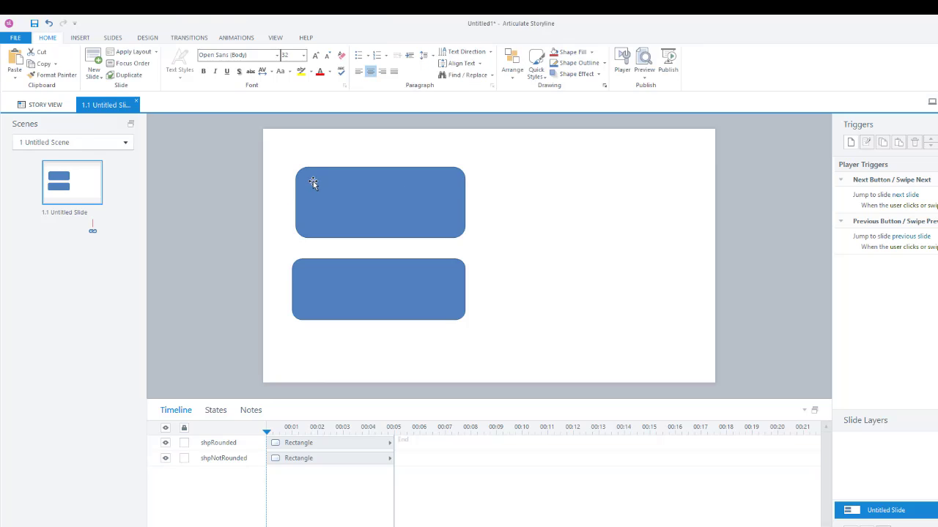
Increase the corner rounding of the upper shape to its maximum so it forms a pill shape.
left_click(306, 179)
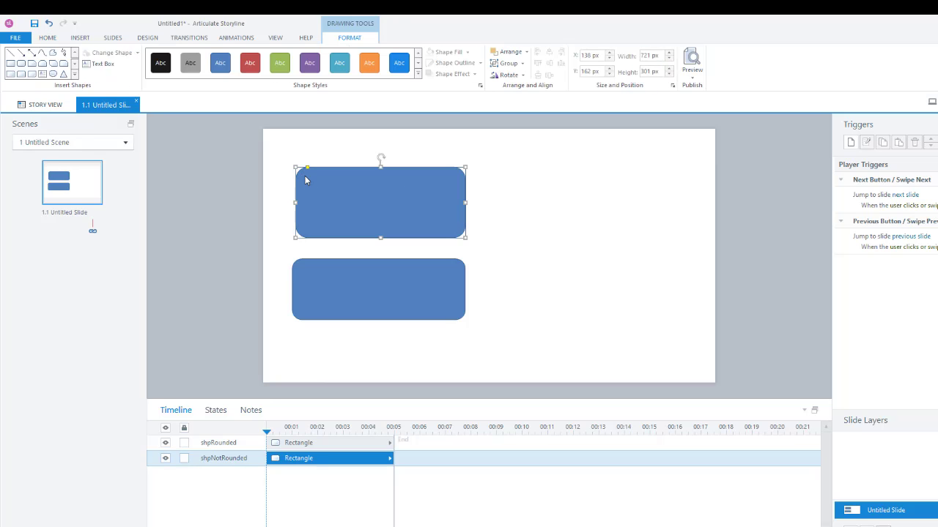
left_click_drag(307, 169, 365, 255)
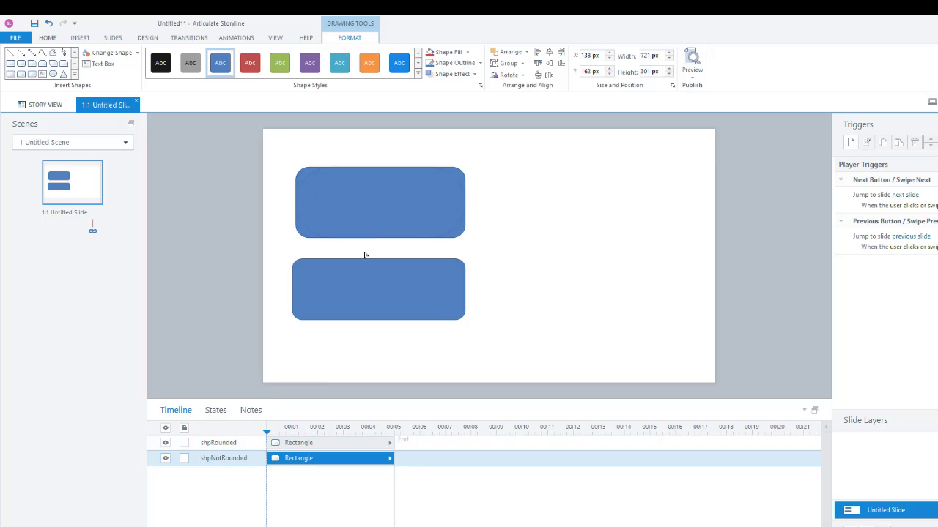
left_click_drag(338, 213, 339, 213)
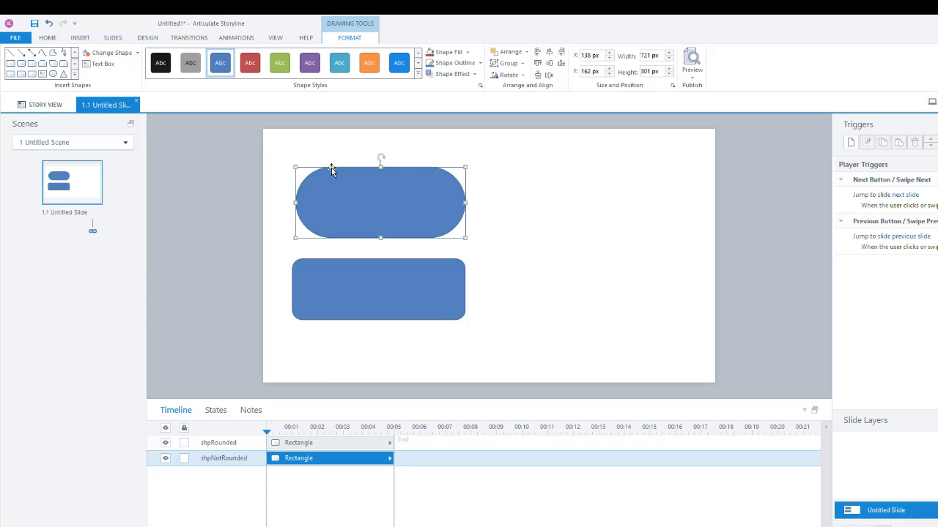
left_click_drag(331, 168, 337, 170)
left_click(388, 325)
left_click(376, 306)
Add the text Hello to the upper pill shape and set its font size to 250.
left_click(334, 203)
type("Hello")
left_click(52, 40)
left_click(304, 56)
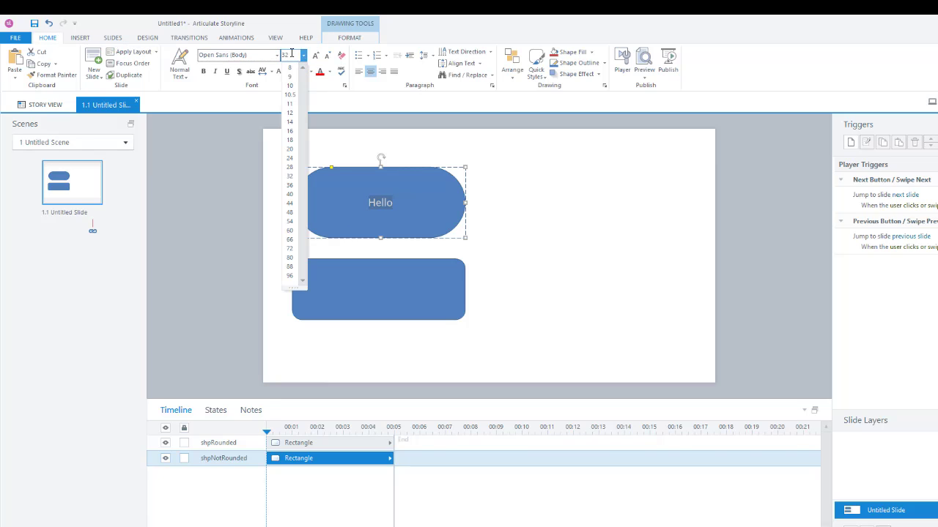
left_click(294, 56)
left_click_drag(292, 55, 269, 58)
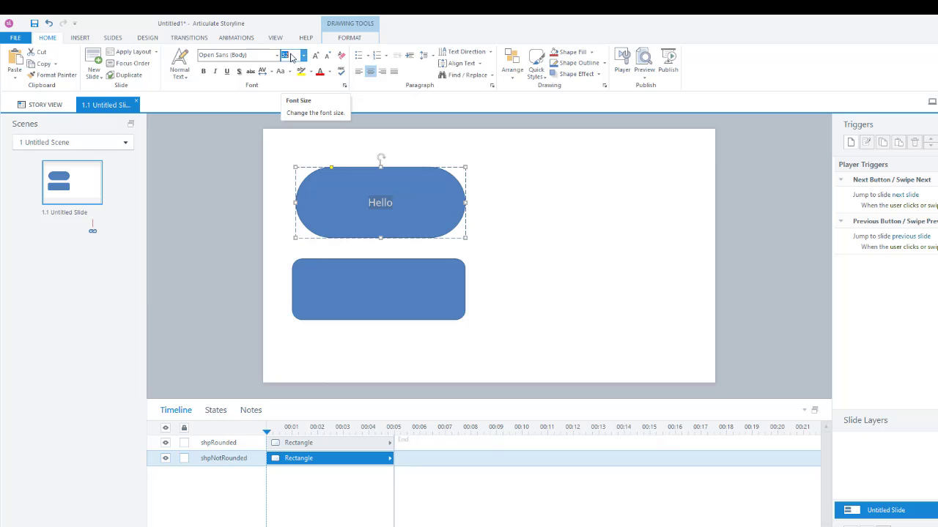
type("250")
key("Return")
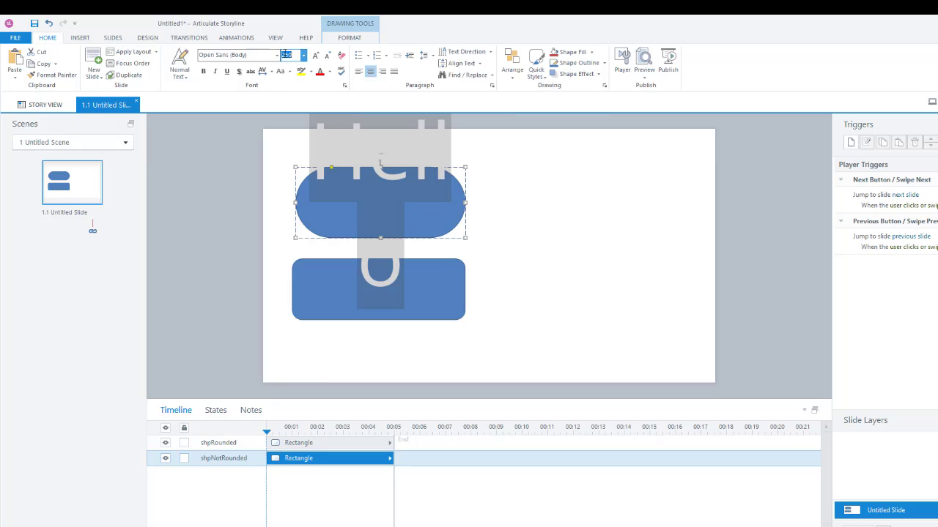
Set the font size of the upper shape's Hello text to 120 and left-align it.
type("1")
key("Return")
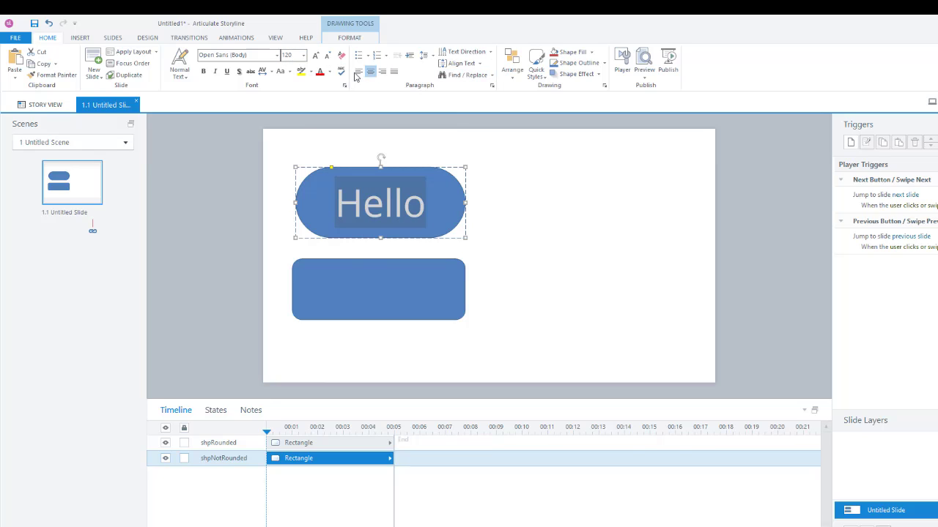
left_click(358, 71)
left_click(541, 283)
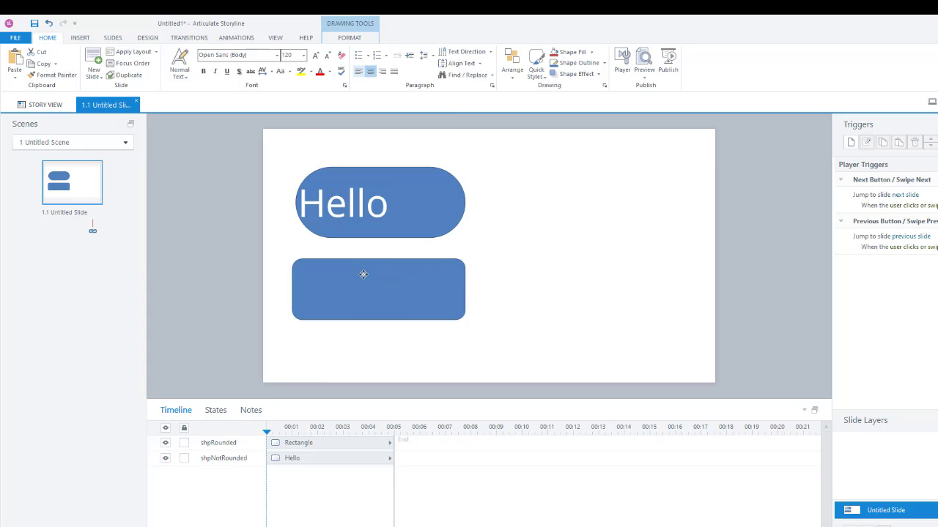
Add the text Hello to the lower rounded rectangle and set its font size to 150.
left_click(364, 280)
type("Hello")
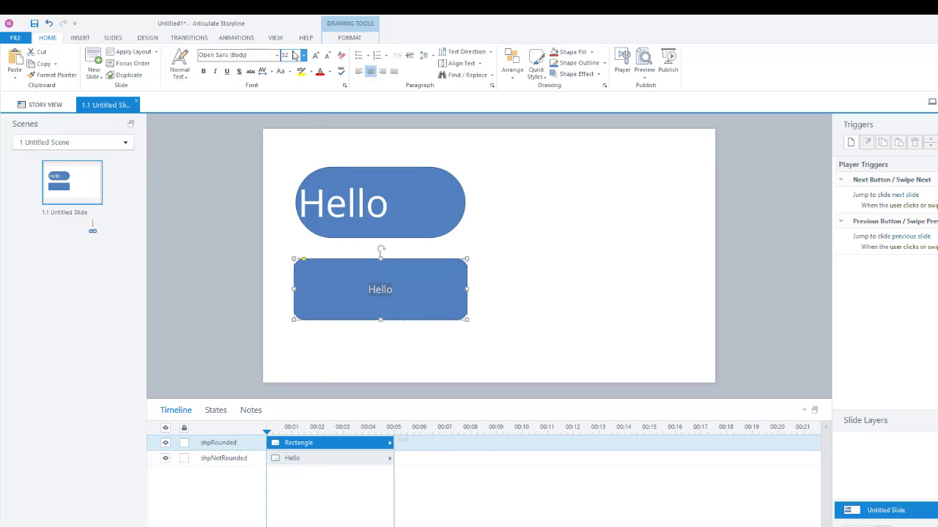
left_click(303, 55)
left_click(288, 55)
double_click(288, 55)
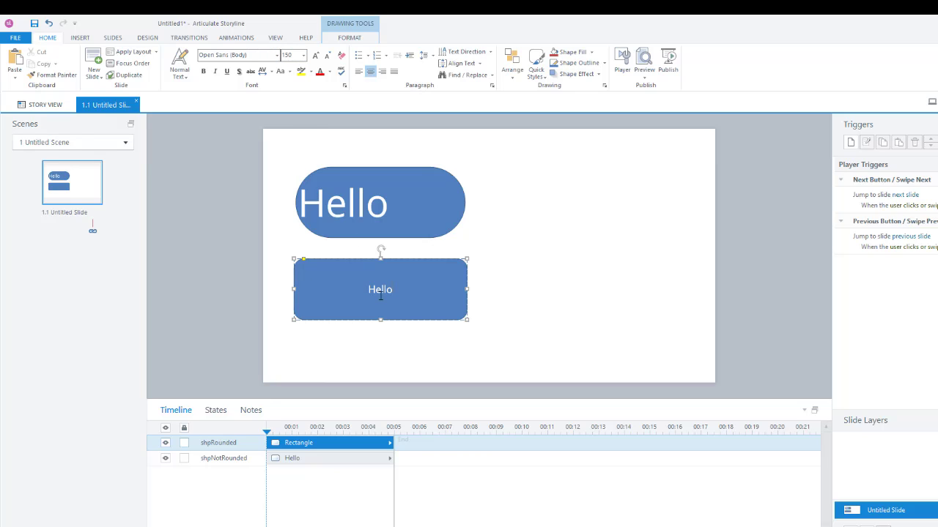
double_click(379, 292)
left_click(303, 55)
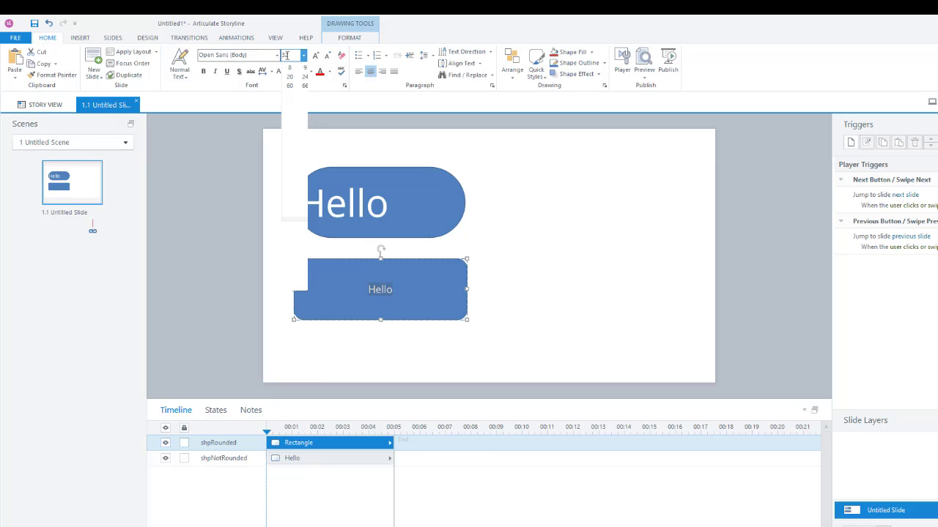
double_click(287, 55)
key("Return")
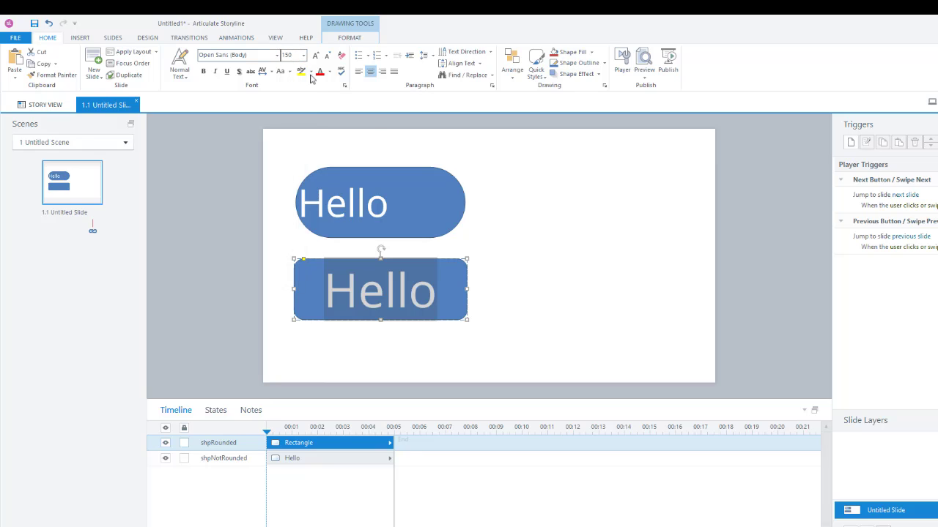
left_click(577, 289)
Left-align the Hello text in the lower rounded rectangle.
left_click(361, 297)
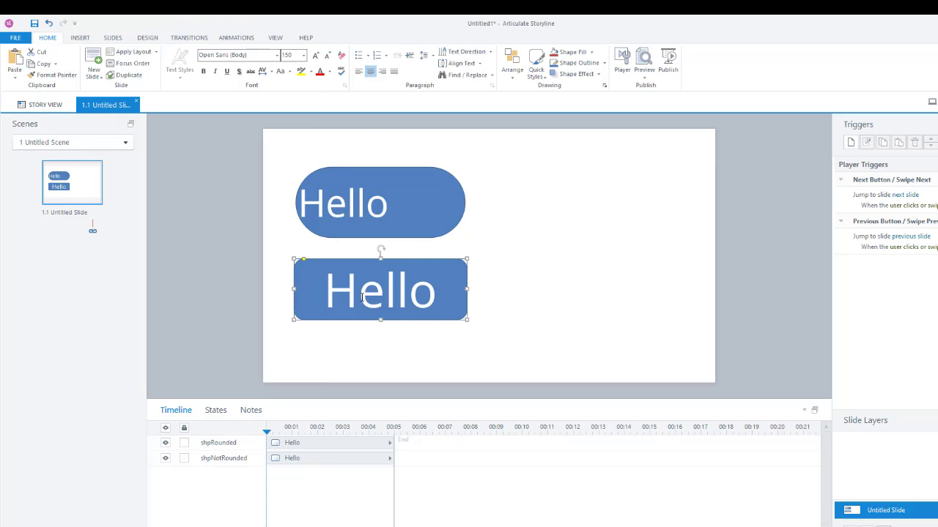
type("L")
key("ctrl+z")
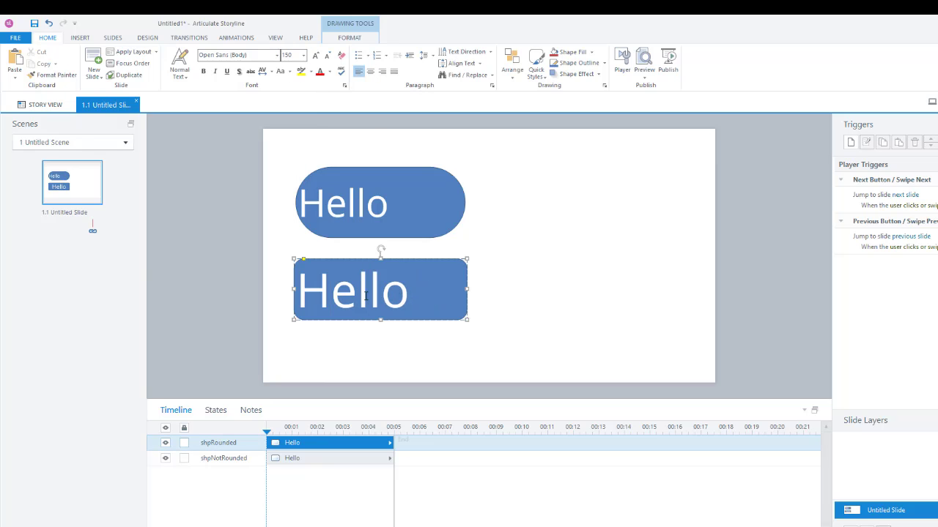
left_click(555, 225)
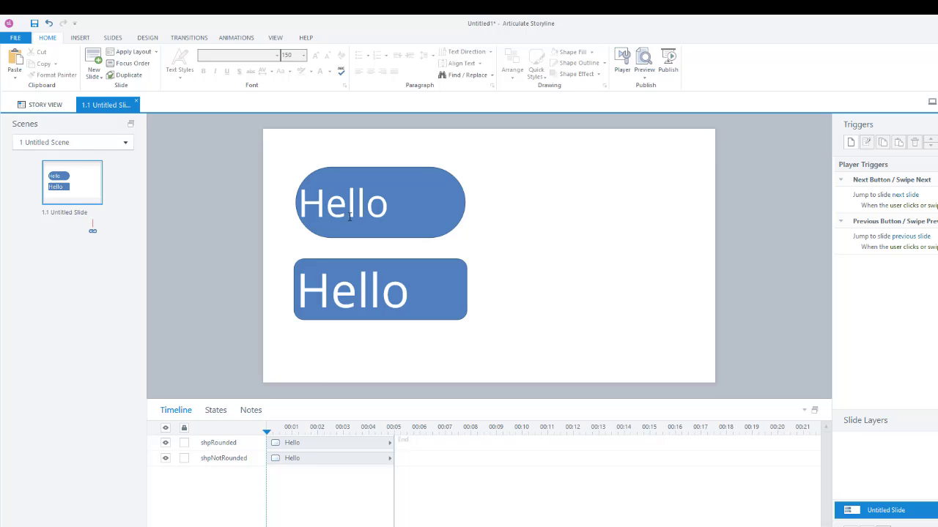
Move the upper pill shape up and slightly to the left, widening the gap above the lower shape.
left_click(353, 216)
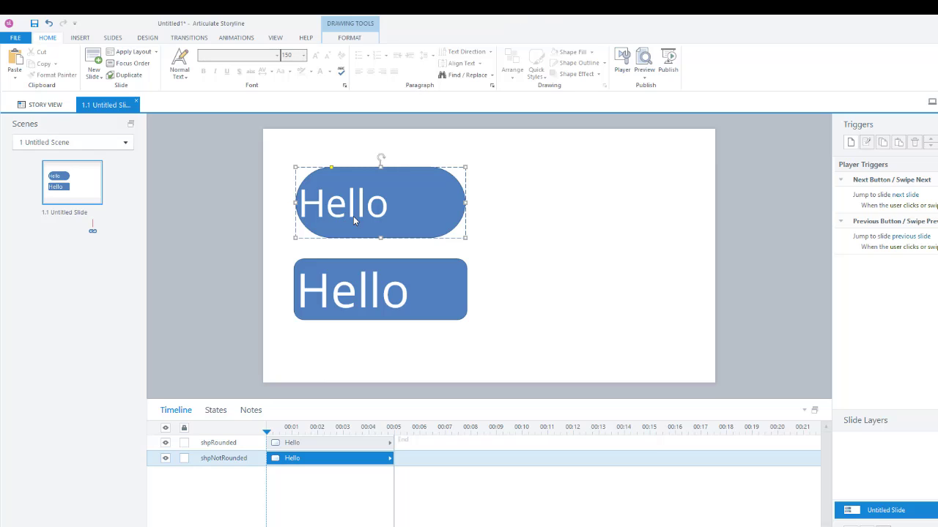
left_click(353, 216)
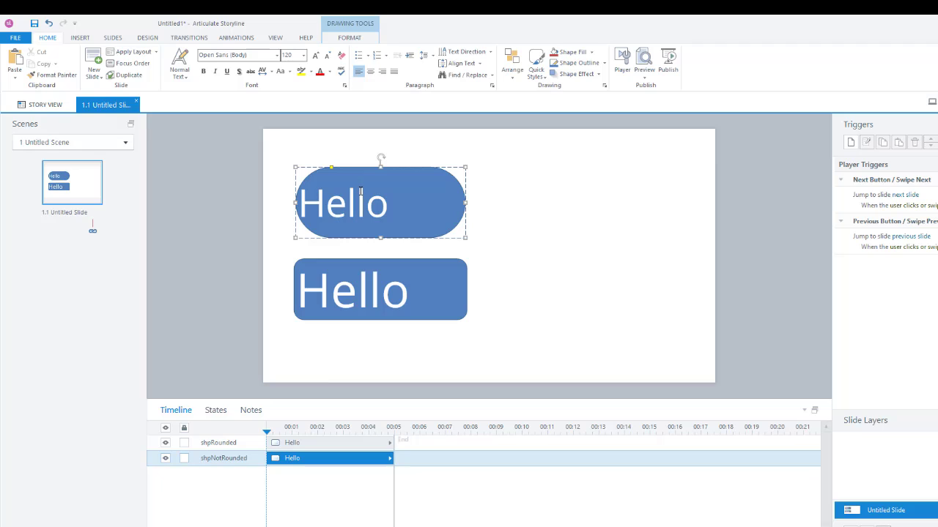
left_click(507, 240)
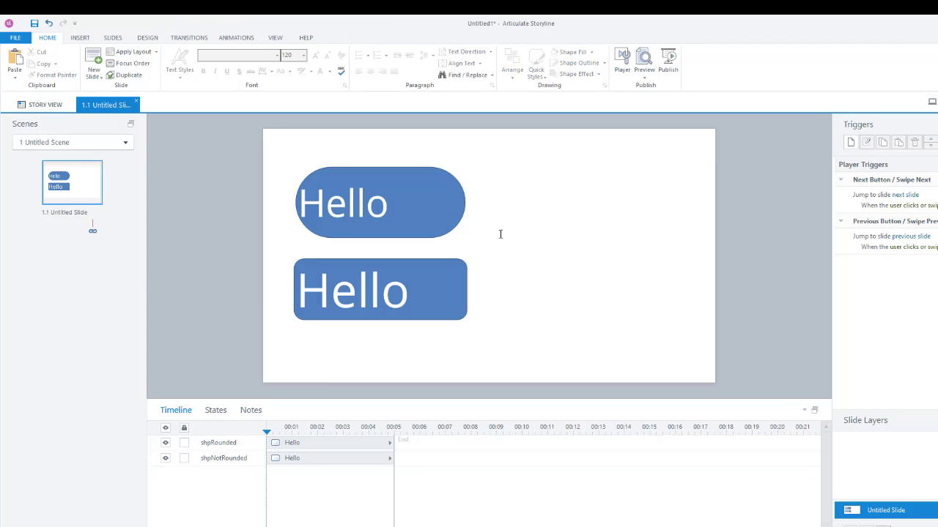
left_click(391, 170)
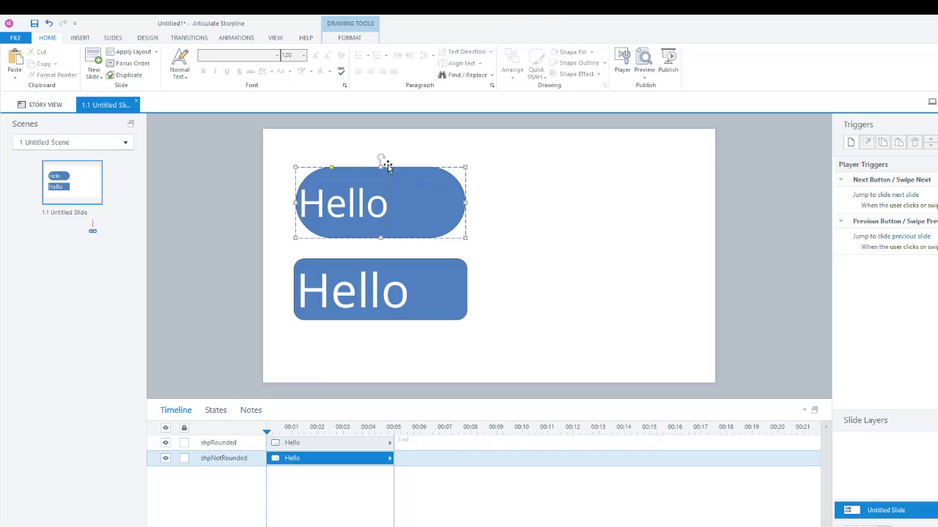
left_click_drag(380, 145, 374, 143)
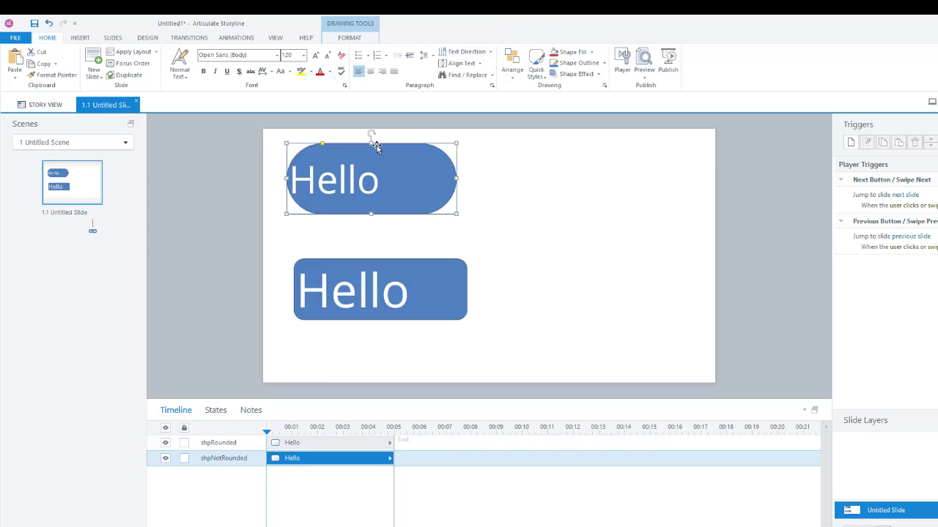
Try offsetting the upper shape's Hello text from its edge with leading spaces, and retype the letters ll in the word.
left_click(355, 178)
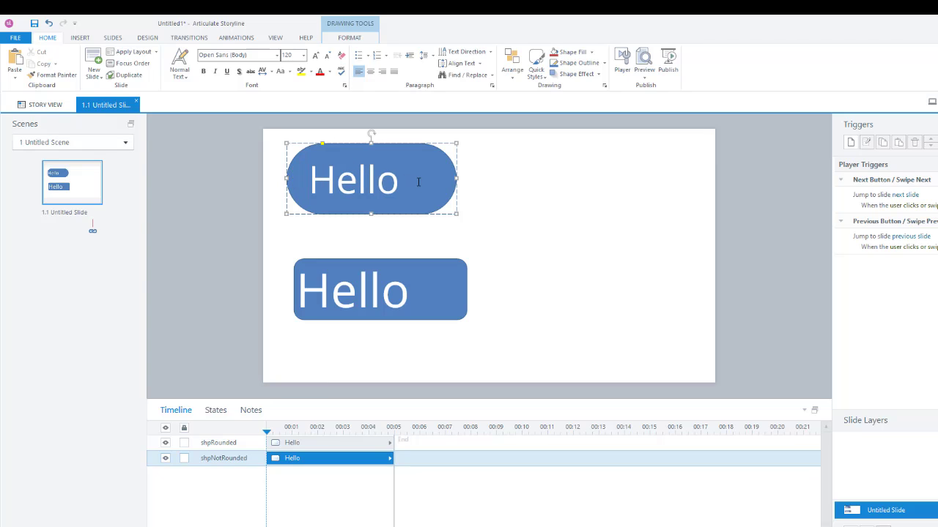
left_click(569, 236)
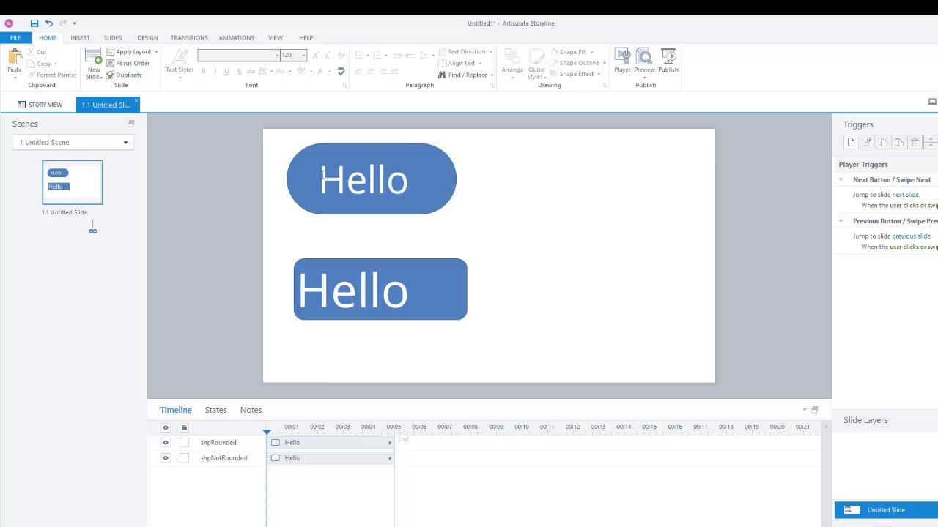
left_click(323, 173)
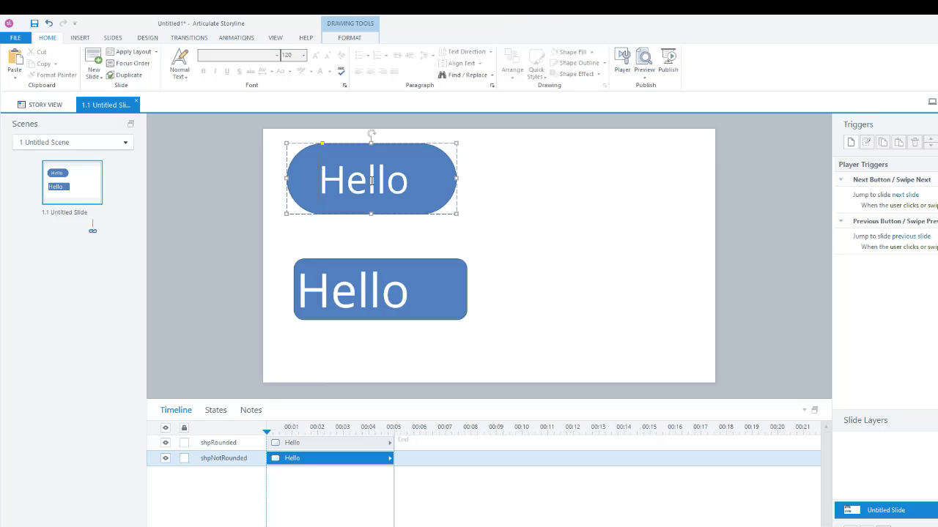
left_click(363, 176)
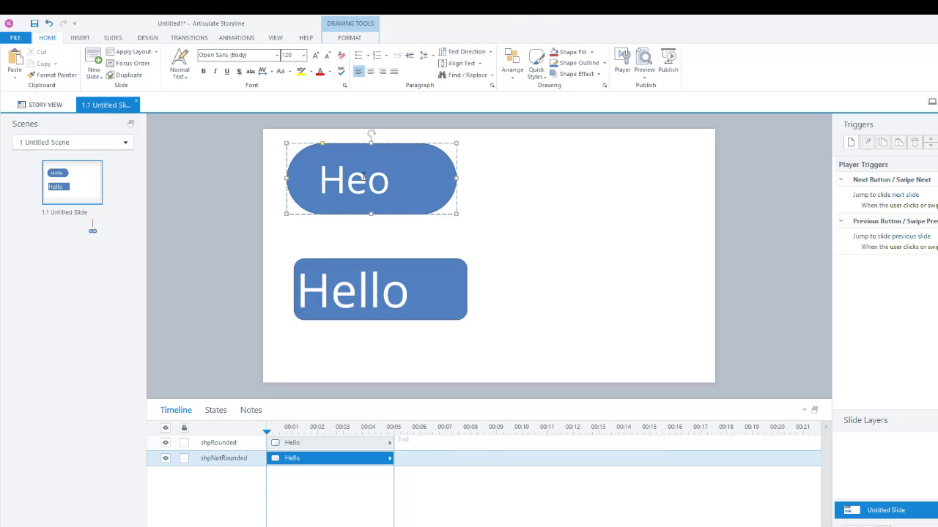
type("ll")
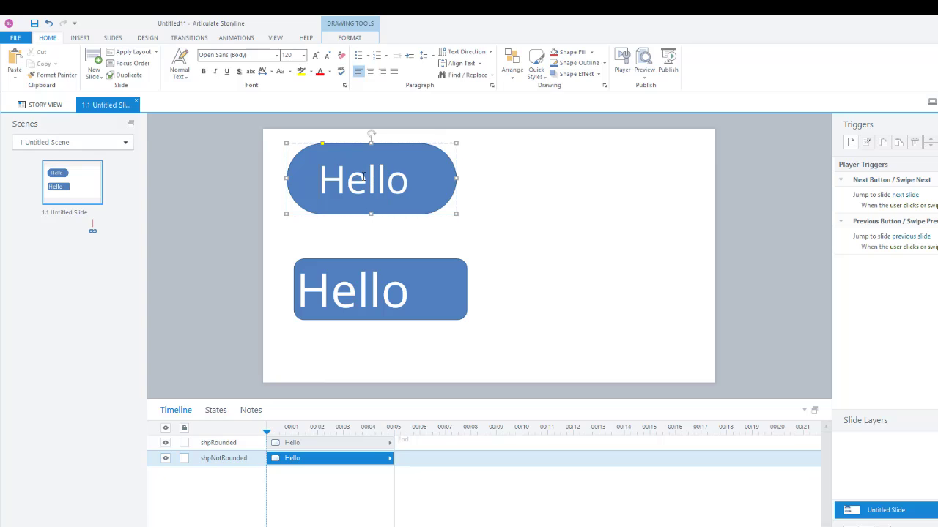
Remove the leading spaces before Hello in the upper shape.
key("BackSpace")
key("BackSpace")
key("BackSpace")
left_click(568, 219)
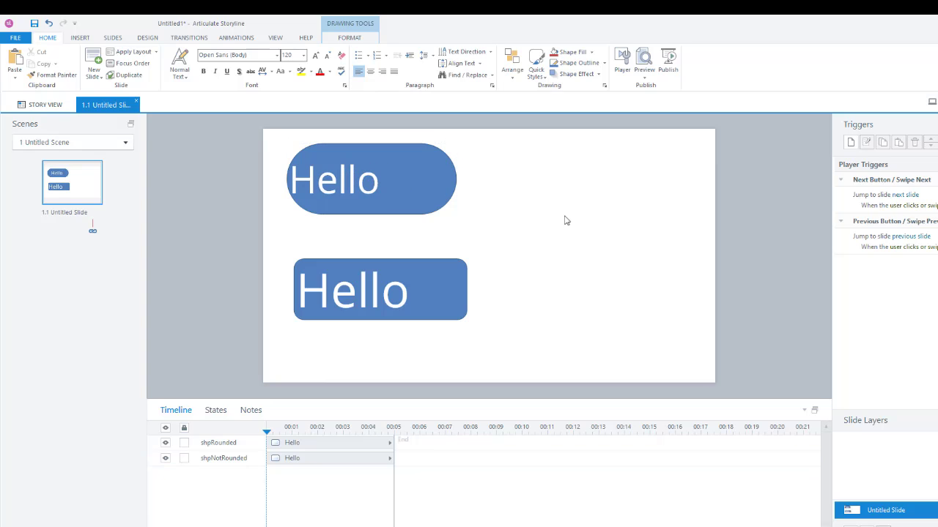
Check the paragraph settings of the upper shape's Hello text without changing anything.
left_click(375, 187)
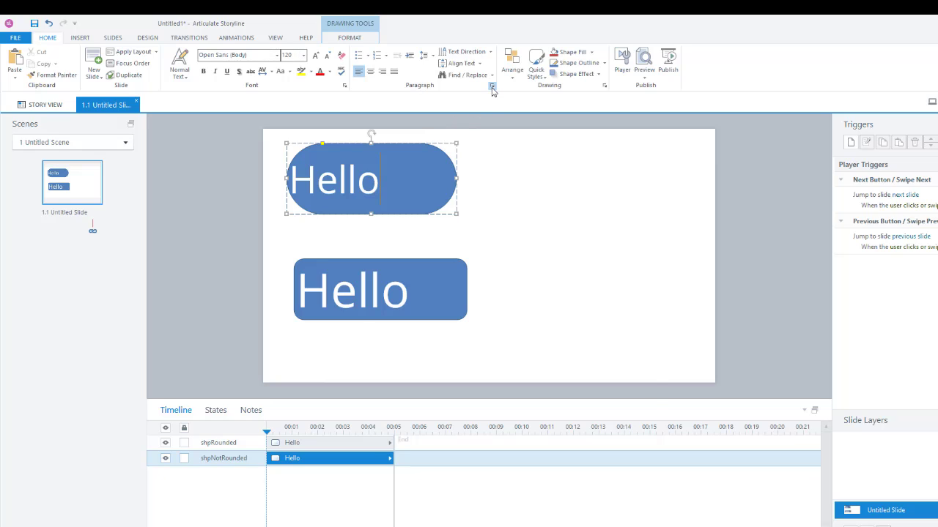
left_click(492, 87)
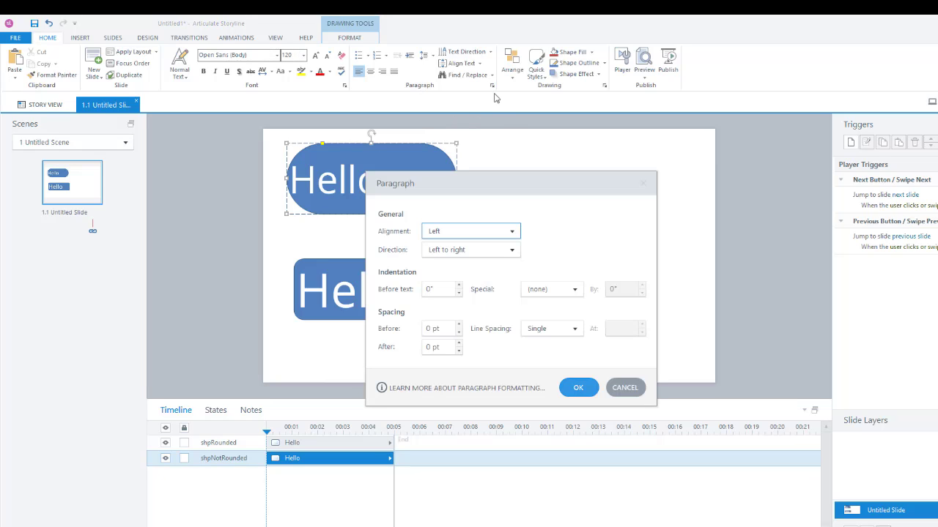
left_click(625, 387)
View the Format Shape settings of the upper pill shape and close them.
left_click(357, 41)
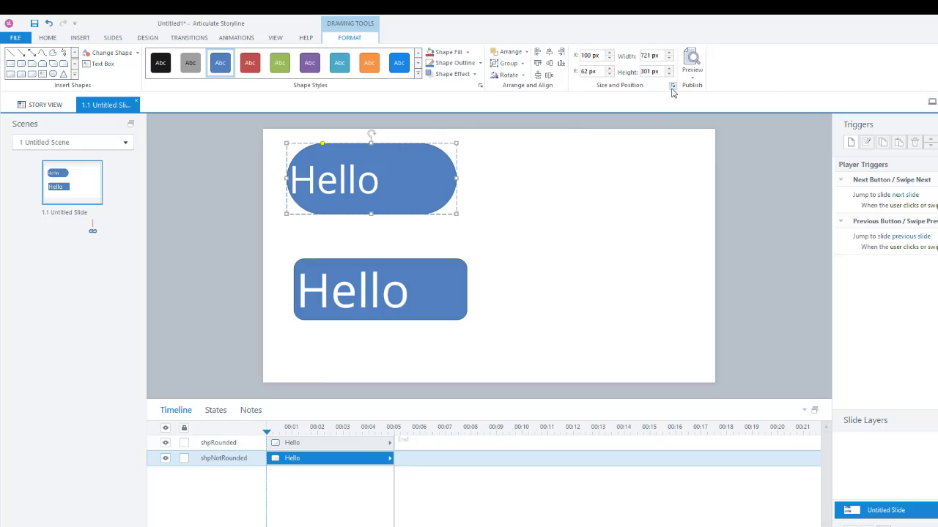
left_click(672, 87)
right_click(400, 184)
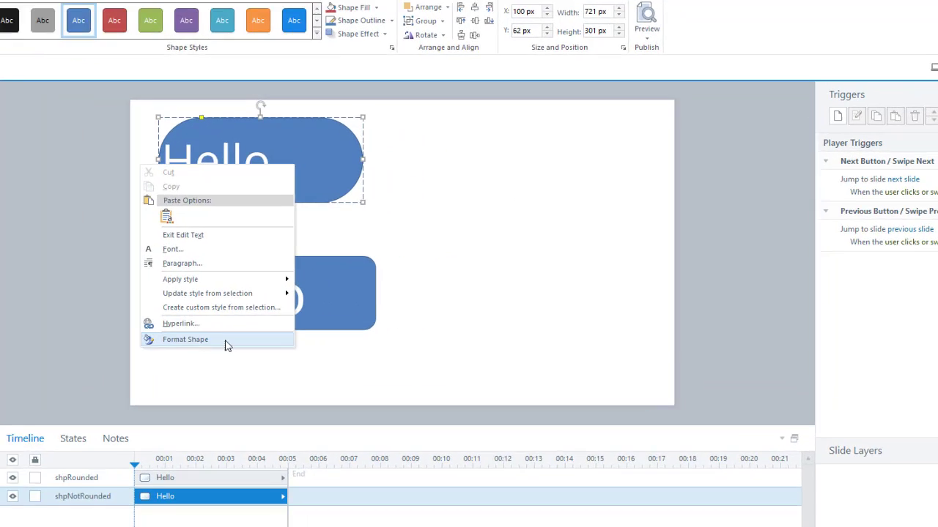
left_click(308, 327)
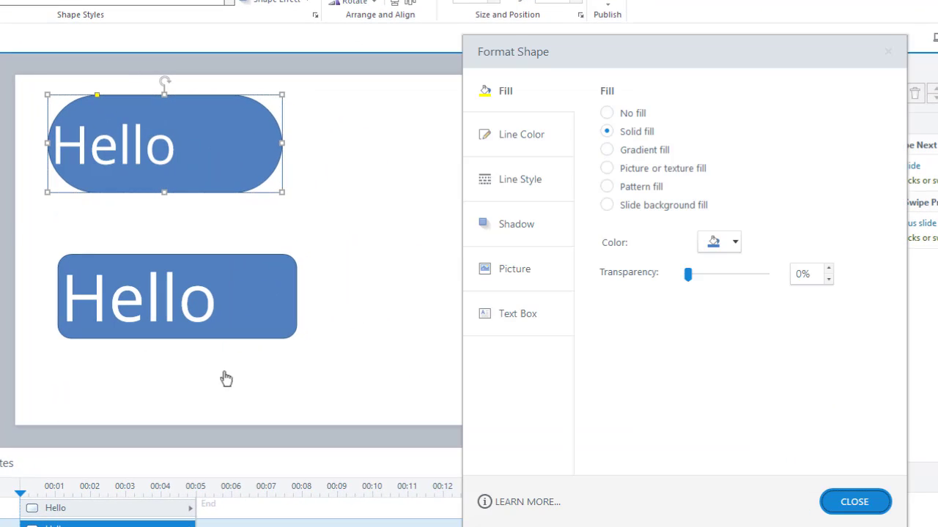
left_click(851, 503)
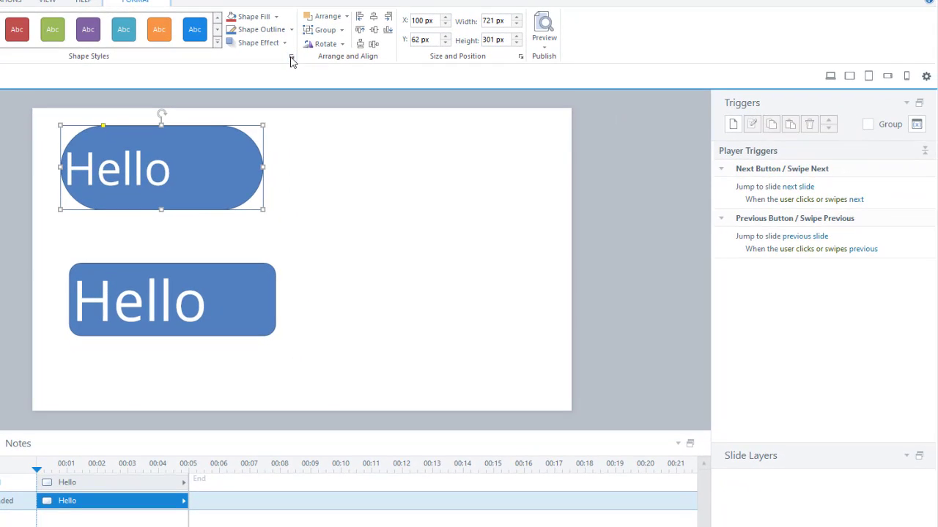
Set the left text box margin of the upper pill shape to 30 px in Format Shape.
left_click(291, 58)
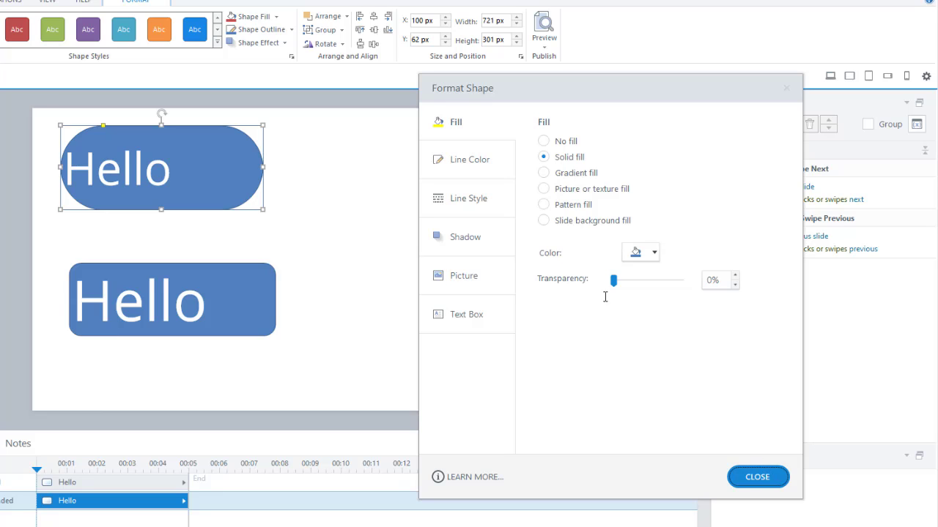
left_click(469, 160)
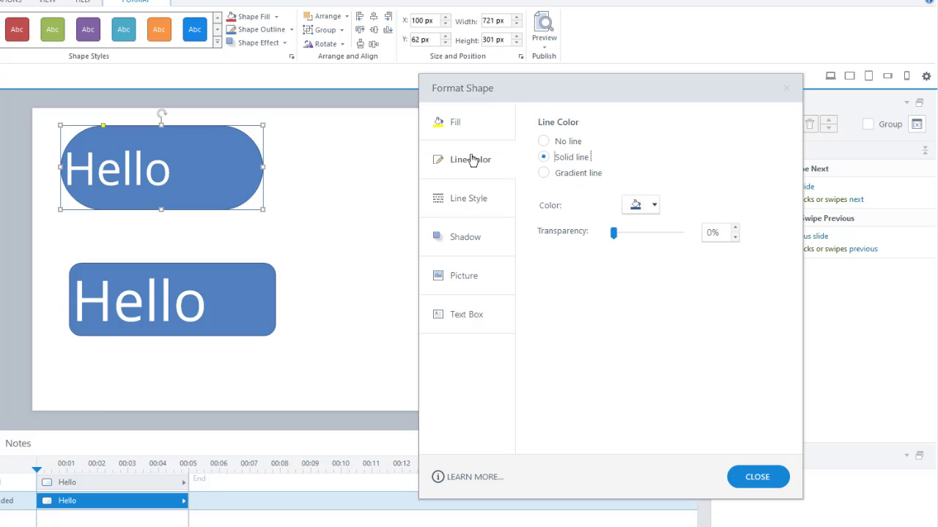
left_click(484, 199)
left_click(440, 236)
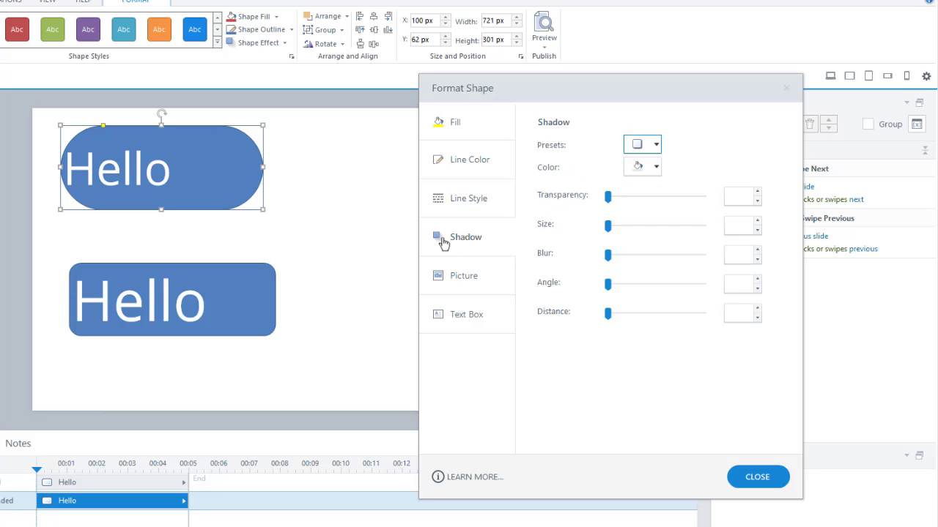
left_click(466, 280)
left_click(471, 327)
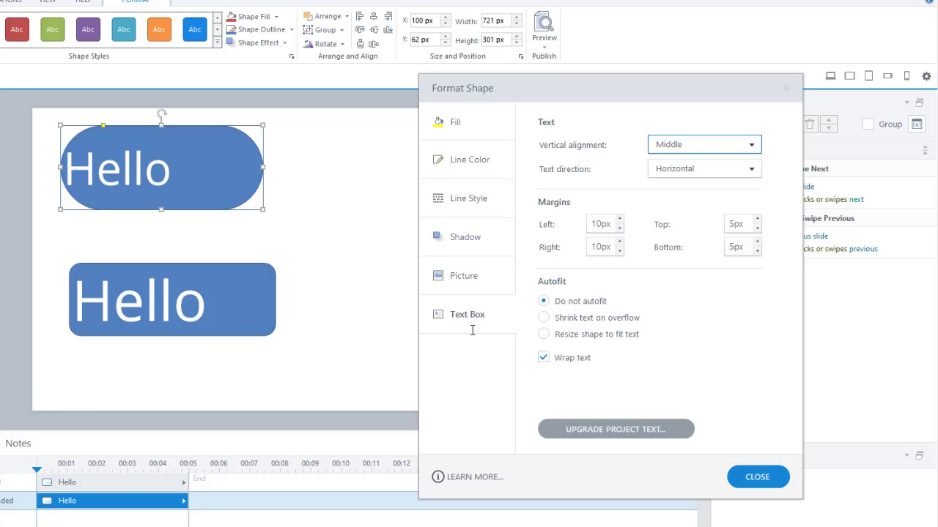
left_click(596, 225)
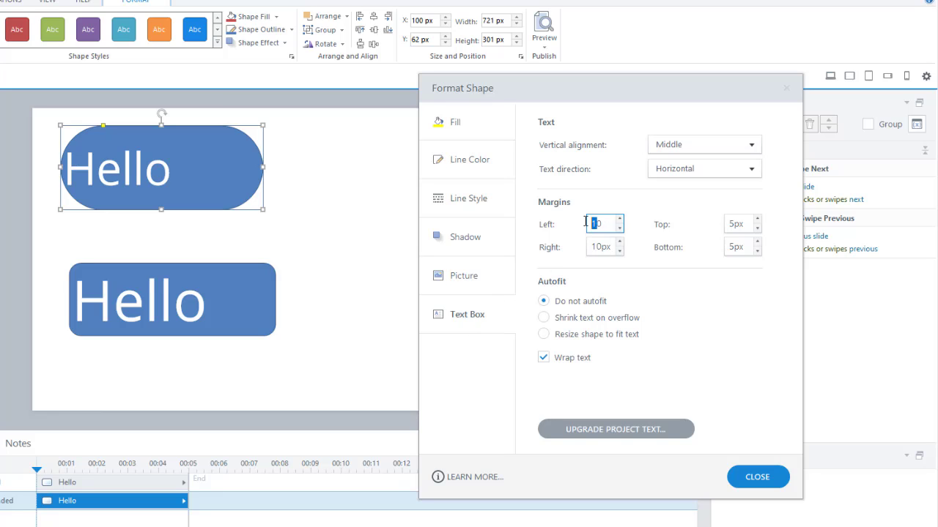
type("30")
key("Return")
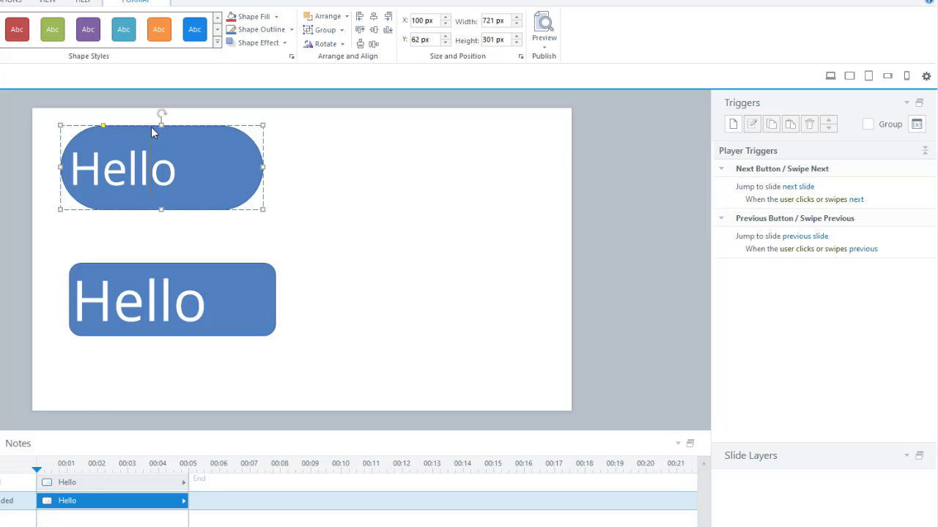
Set the left text box margin of the upper pill shape to 100 px and close Format Shape.
left_click(292, 58)
left_click(480, 314)
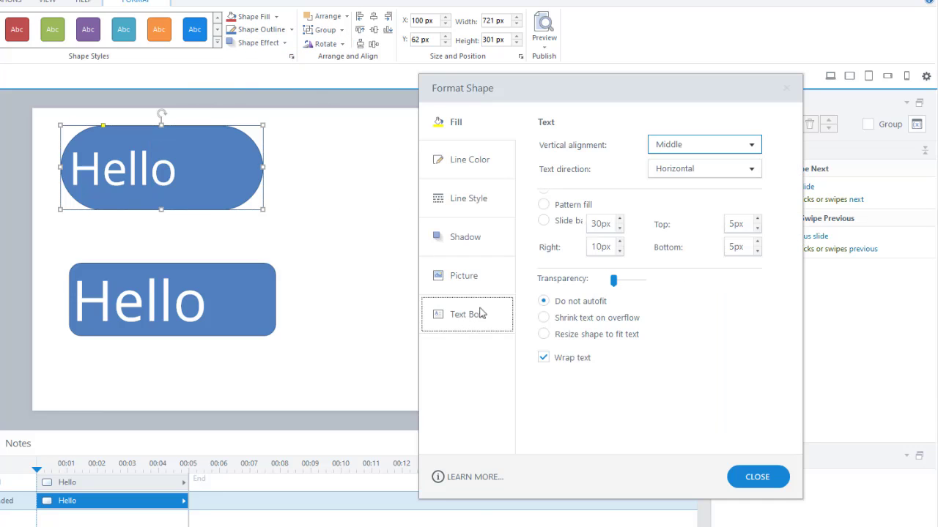
left_click_drag(599, 223, 555, 217)
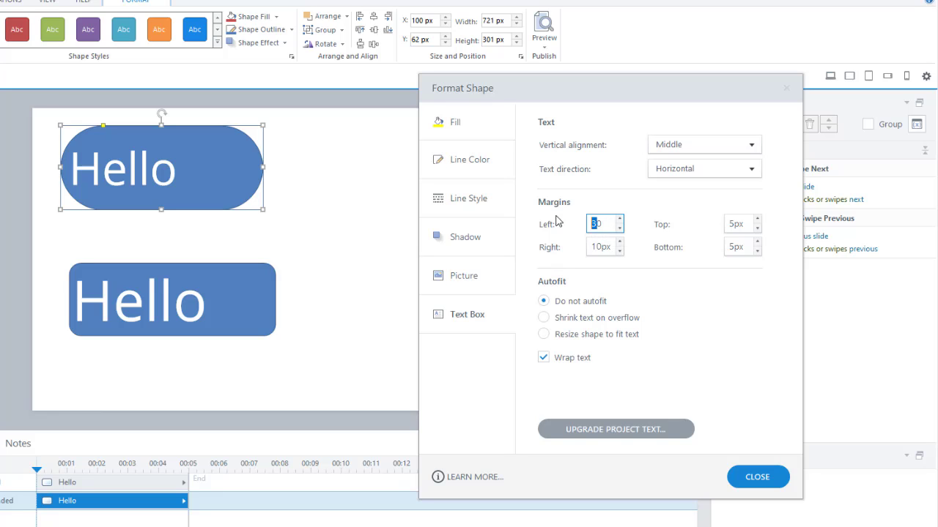
type("1")
left_click(731, 222)
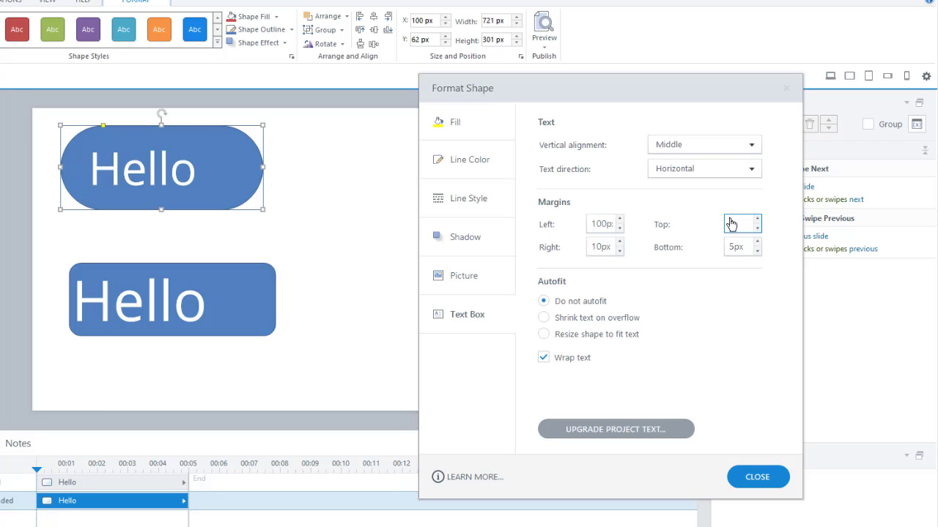
double_click(730, 221)
double_click(731, 220)
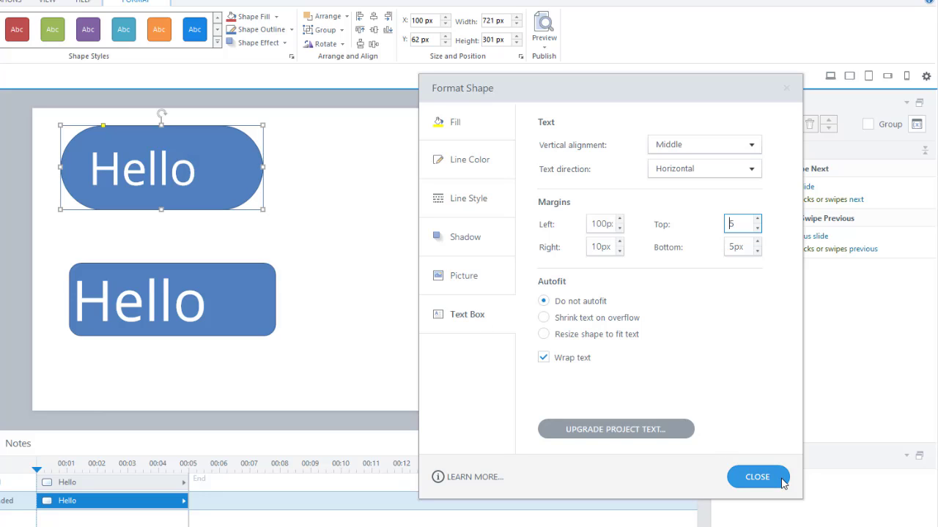
left_click(757, 477)
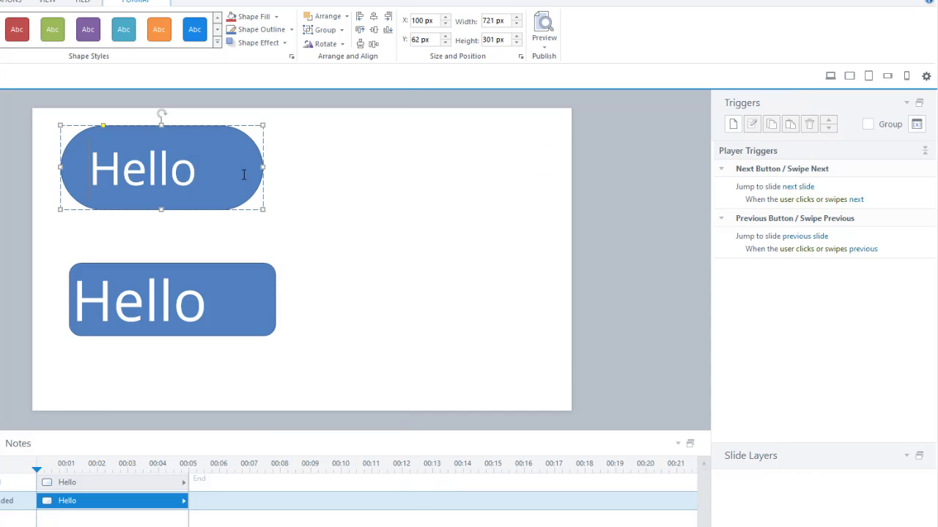
left_click(400, 231)
left_click(176, 186)
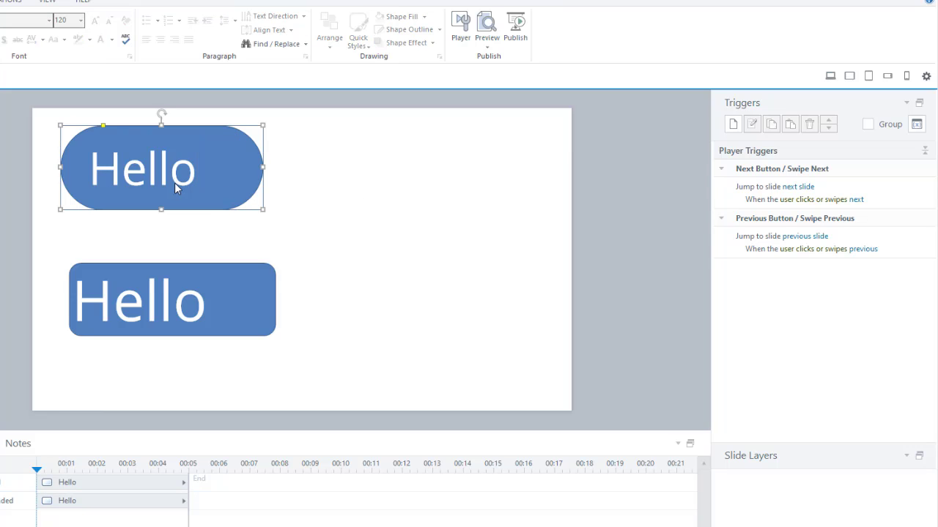
key("ctrl+a")
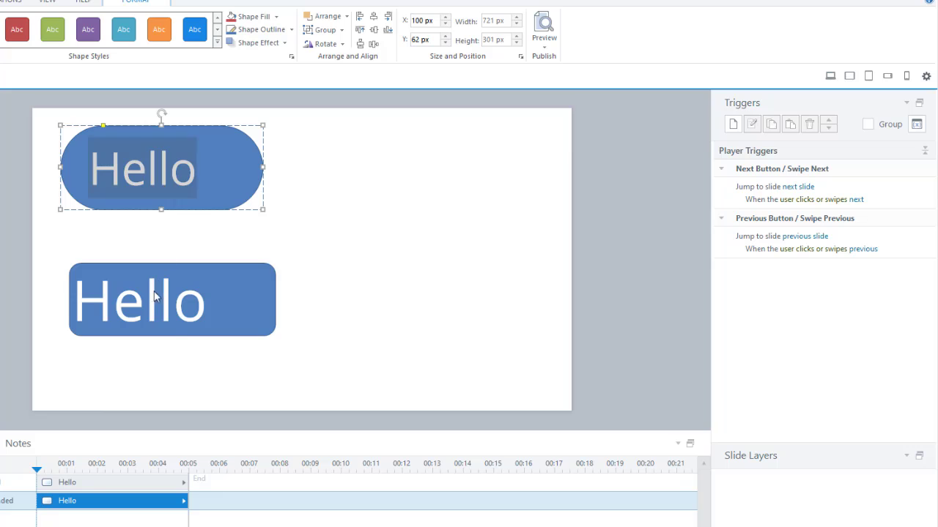
left_click(153, 300)
left_click(364, 323)
Set the left text box margin of both Hello shapes together to 120 px in Format Shape, and close it.
key("ctrl+a")
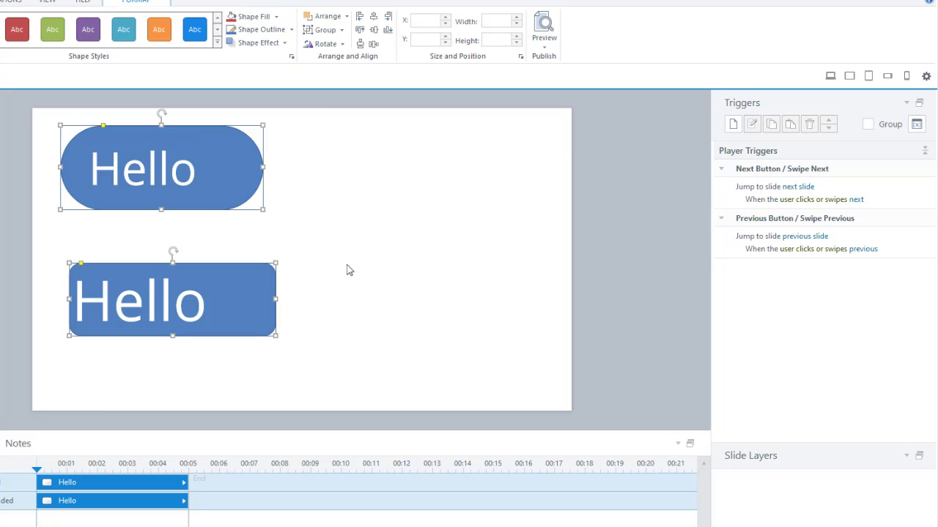
left_click(290, 56)
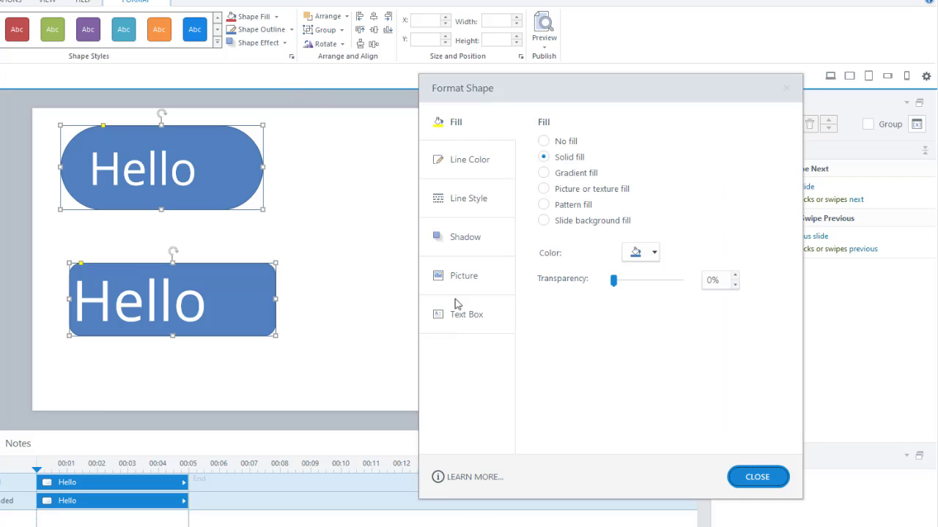
left_click(473, 315)
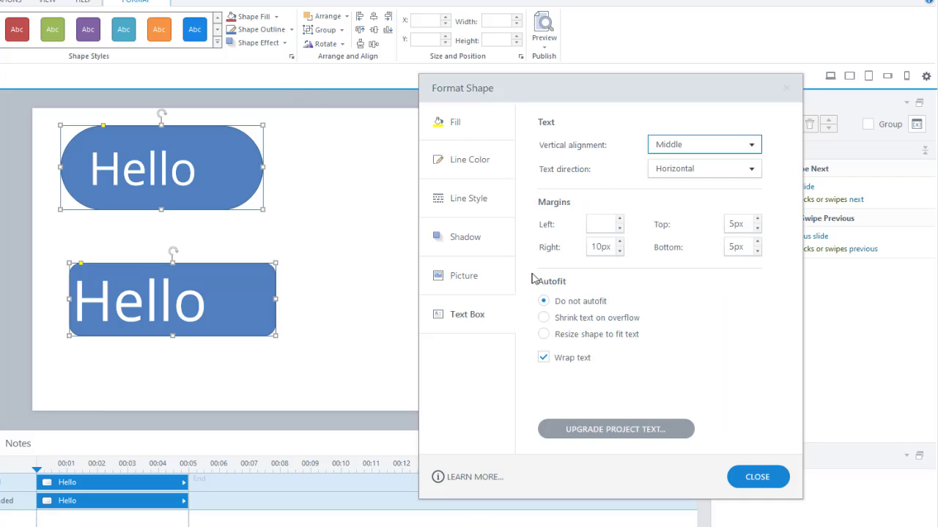
left_click(593, 224)
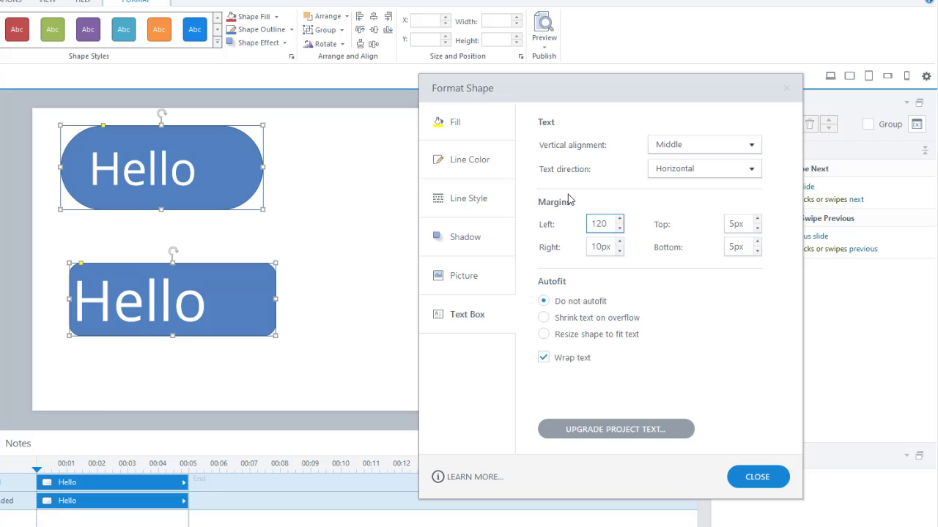
type("120")
key("Tab")
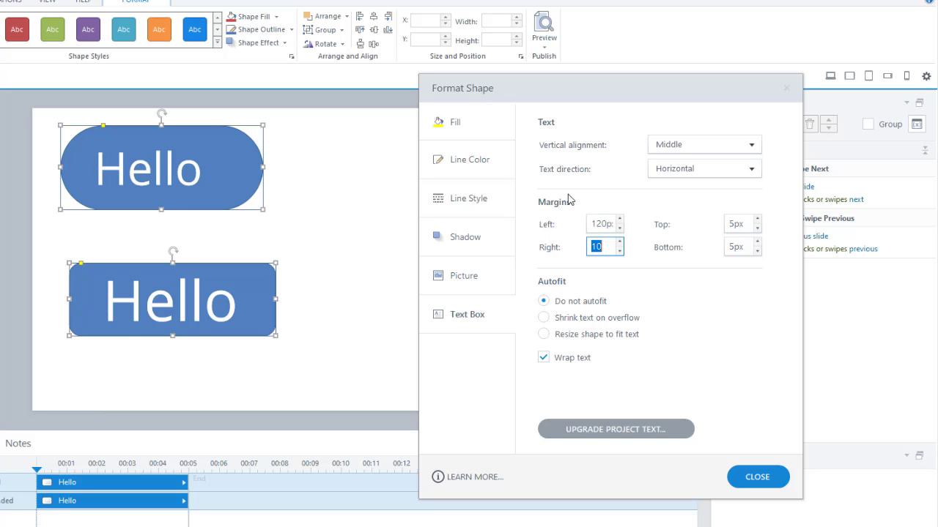
left_click(746, 480)
left_click(407, 239)
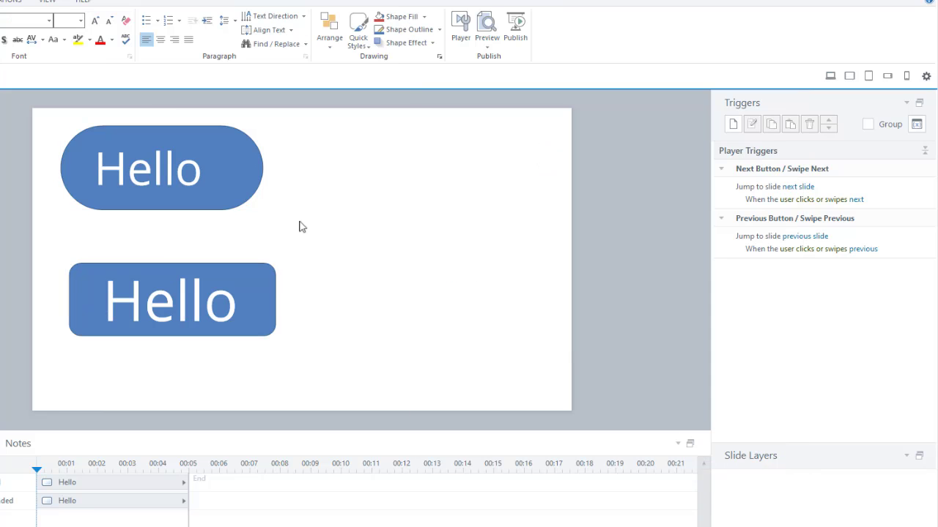
Move the lower rounded Hello rectangle up beside the pill shape, near the slide's upper right corner.
left_click(164, 211)
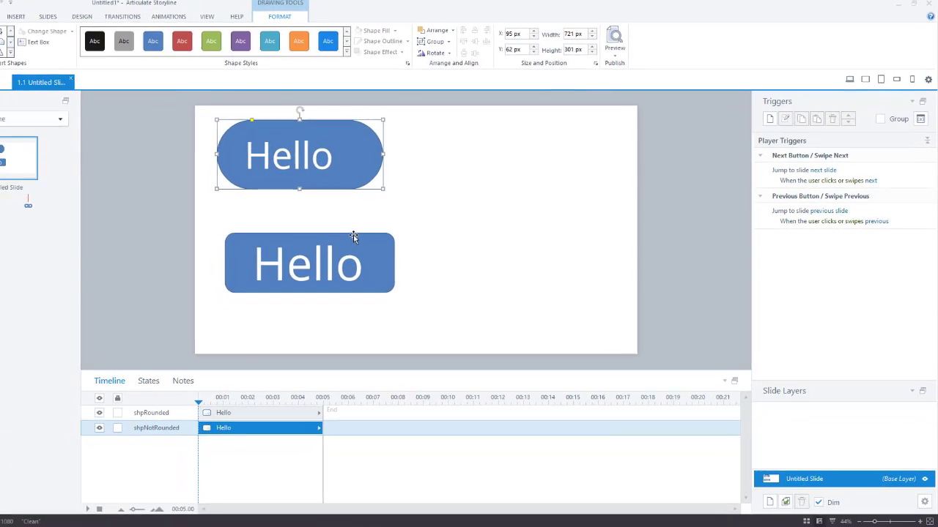
left_click(226, 265)
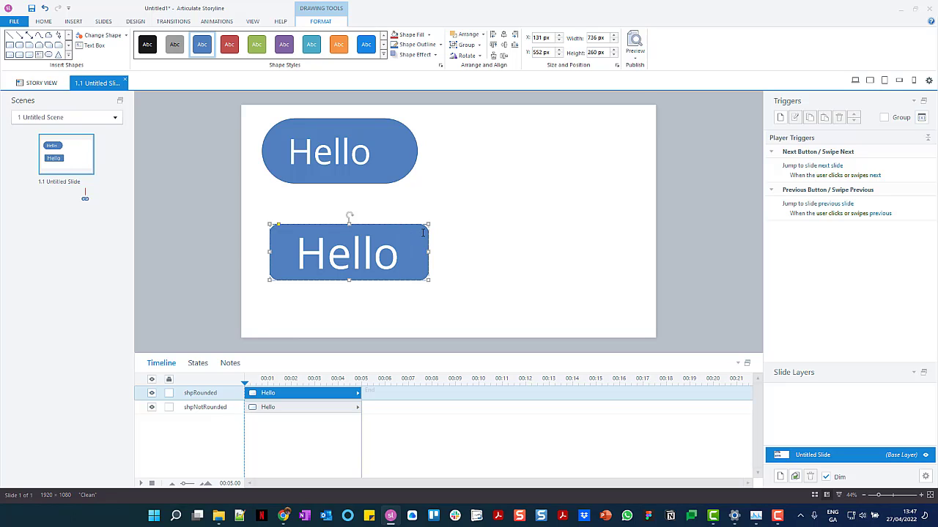
left_click(502, 263)
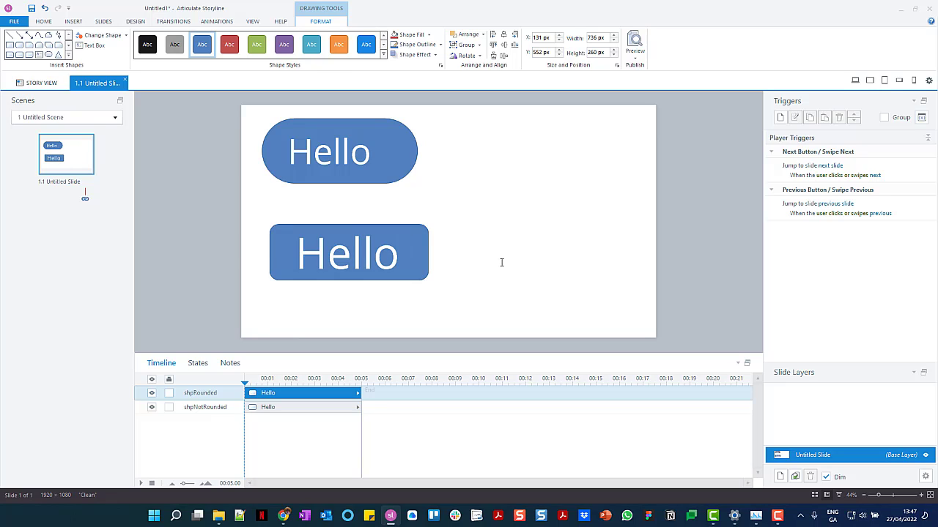
left_click(393, 228)
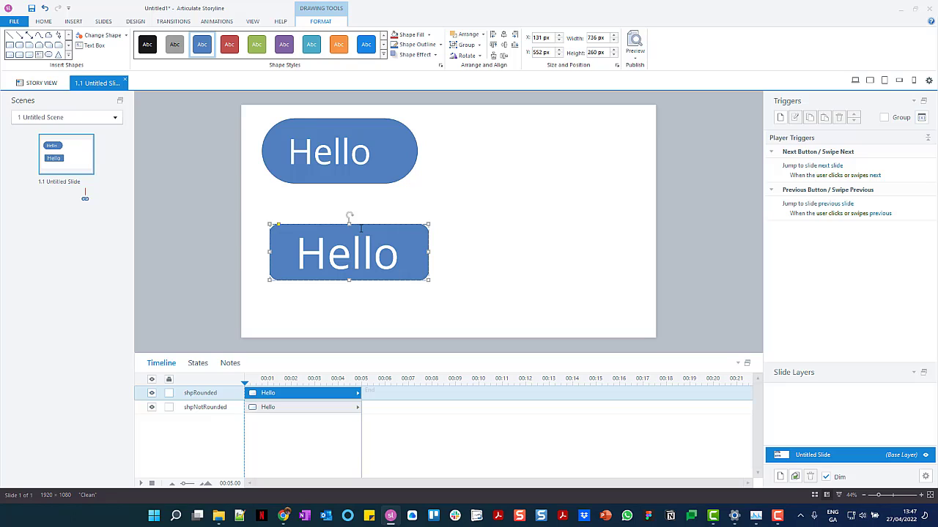
left_click_drag(303, 222, 495, 115)
left_click(473, 234)
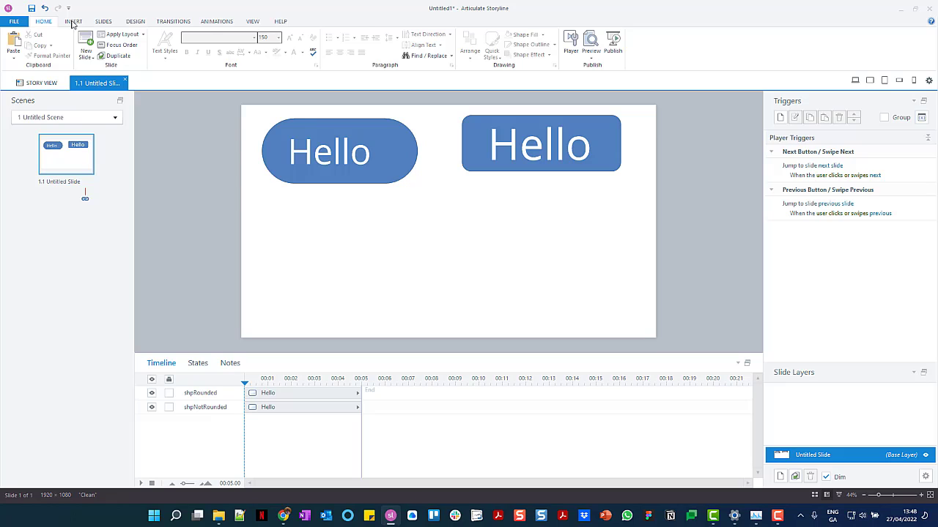
Draw a circle below the pill shape and place a copy of it level with it, below the rounded Hello rectangle.
left_click(74, 24)
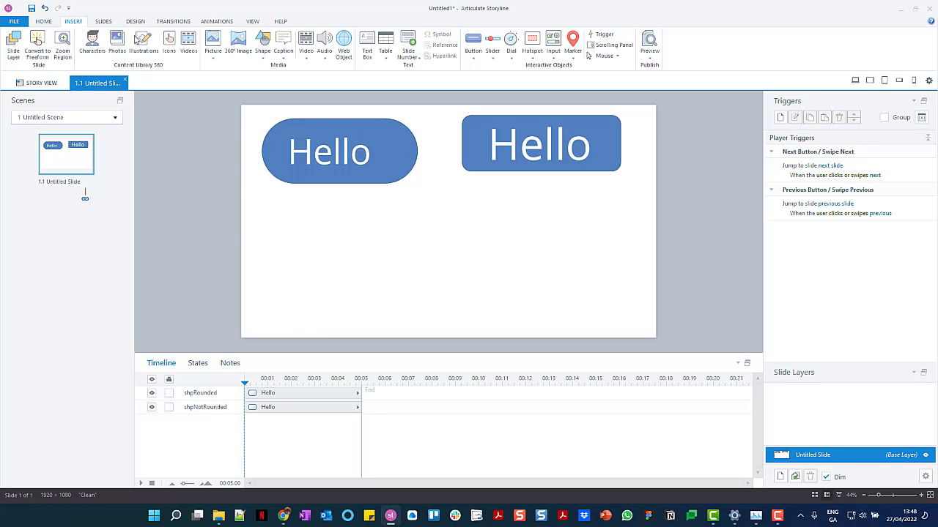
left_click(263, 48)
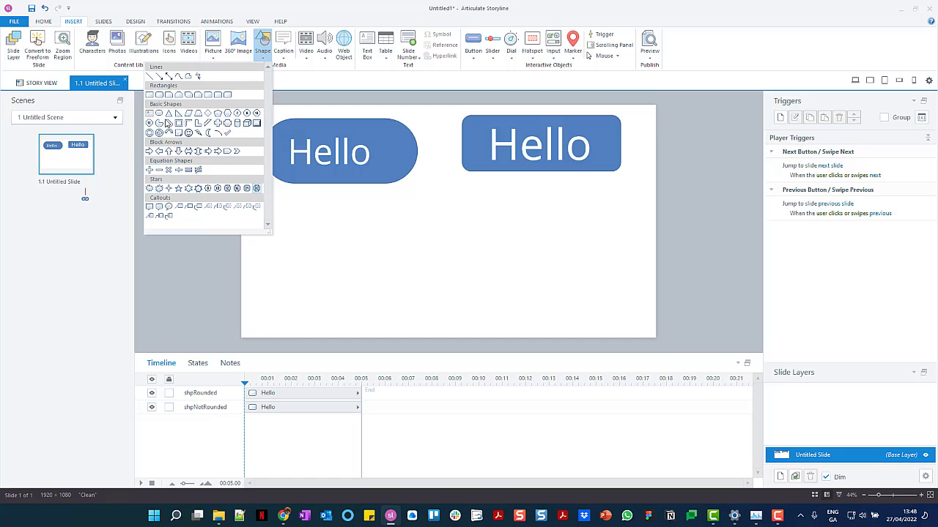
left_click(159, 114)
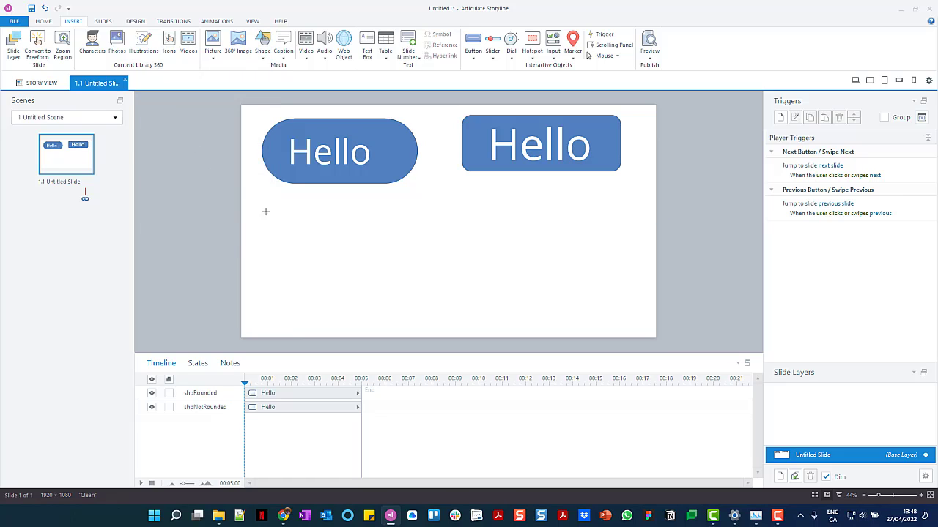
mouse_move(266, 212)
left_mouse_down()
mouse_move(347, 295)
mouse_move(364, 283)
mouse_move(389, 335)
mouse_move(347, 262)
mouse_move(324, 242)
mouse_move(350, 268)
left_mouse_up()
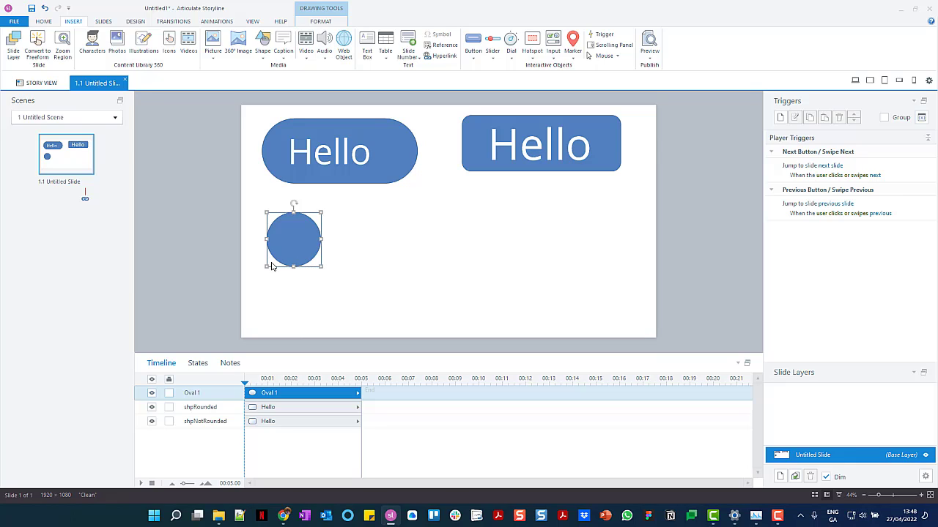
left_click_drag(300, 236, 487, 239)
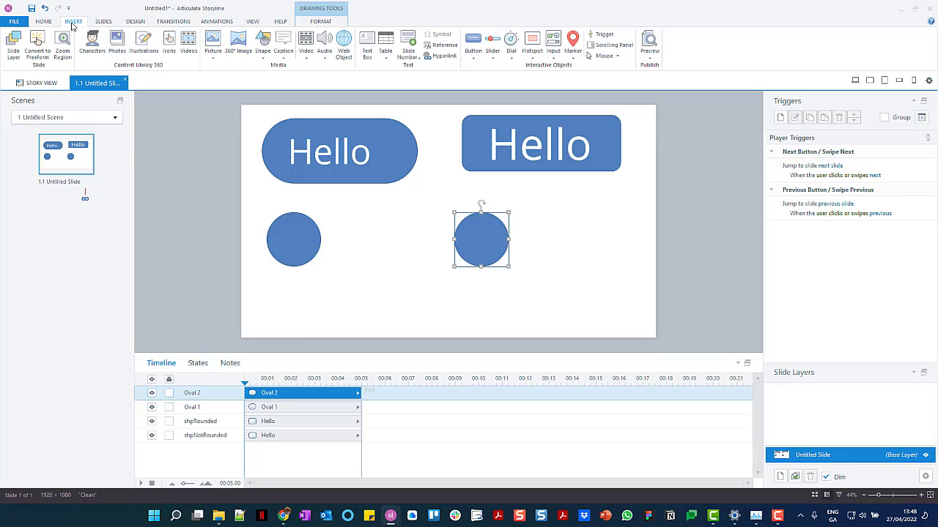
Draw a wide rounded rectangle overlapping the first circle's right half, and place a copy of it over the second circle the same way.
left_click(257, 59)
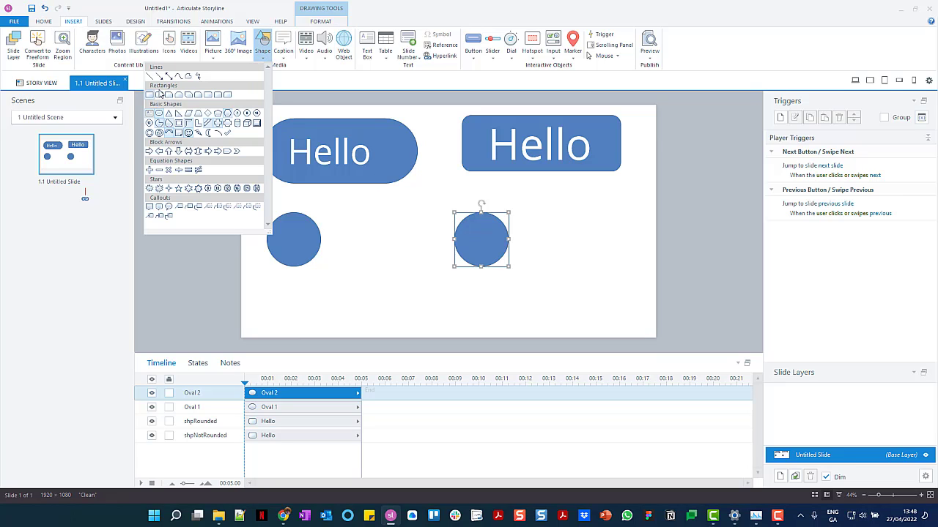
left_click(159, 95)
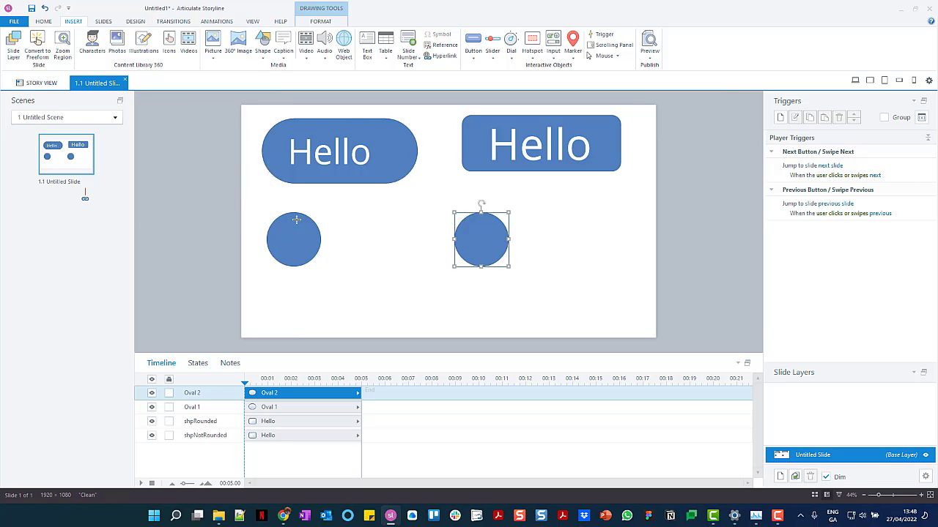
mouse_move(296, 219)
left_mouse_down()
mouse_move(347, 254)
mouse_move(432, 259)
left_mouse_up()
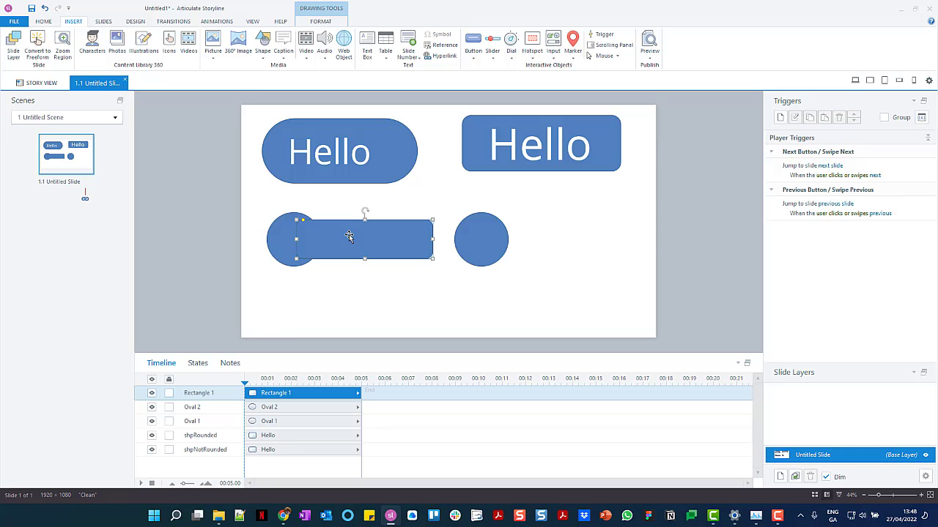
left_click_drag(349, 236, 539, 235)
left_click(533, 329)
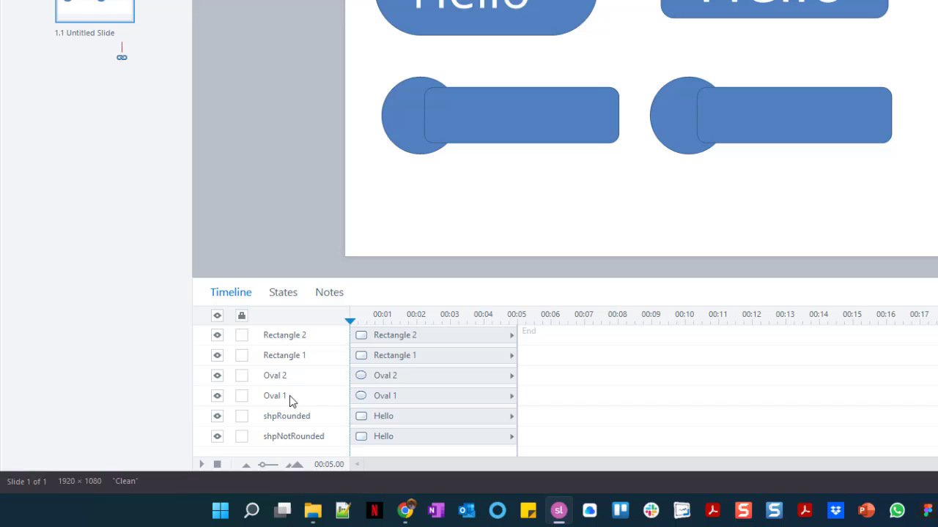
Rename Oval 1 as shpOvlNotGroup in the timeline and copy that name.
left_click(195, 437)
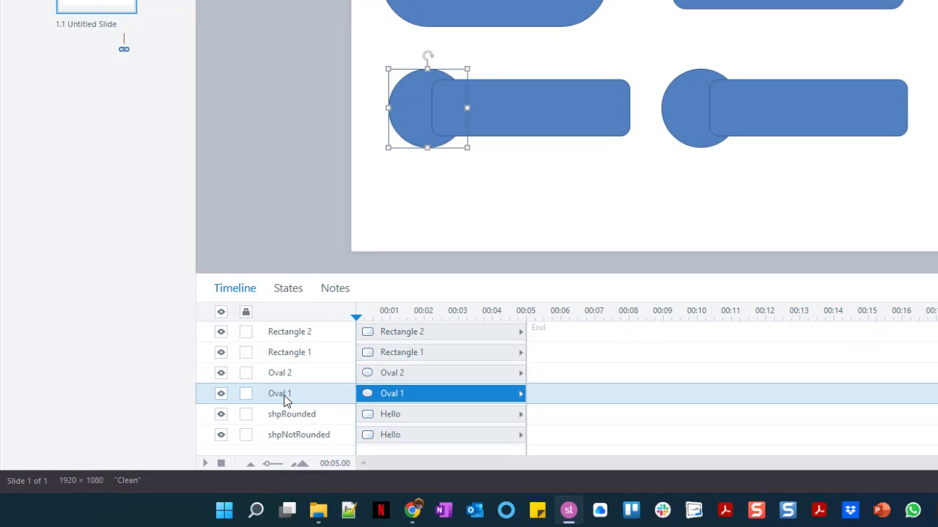
double_click(284, 396)
type("shpOvlNotGrouop")
key("ctrl+a")
key("ctrl+c")
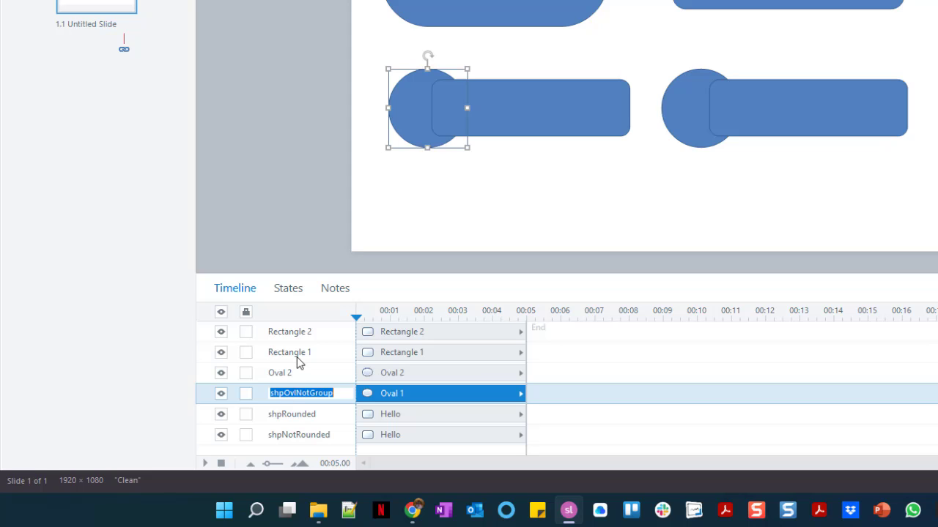
Rename Rectangle 1 as shpRectNotGroup, reusing the copied name.
left_click(561, 129)
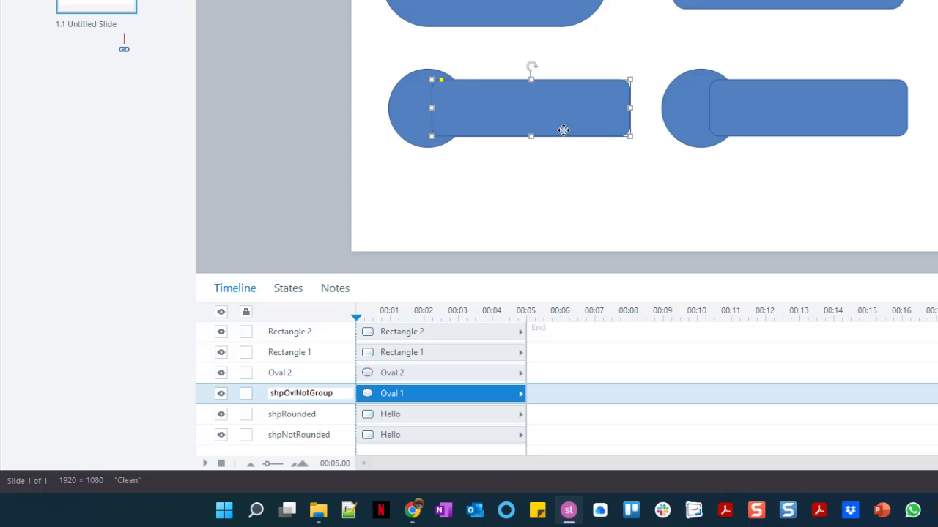
double_click(286, 357)
key("ctrl+v")
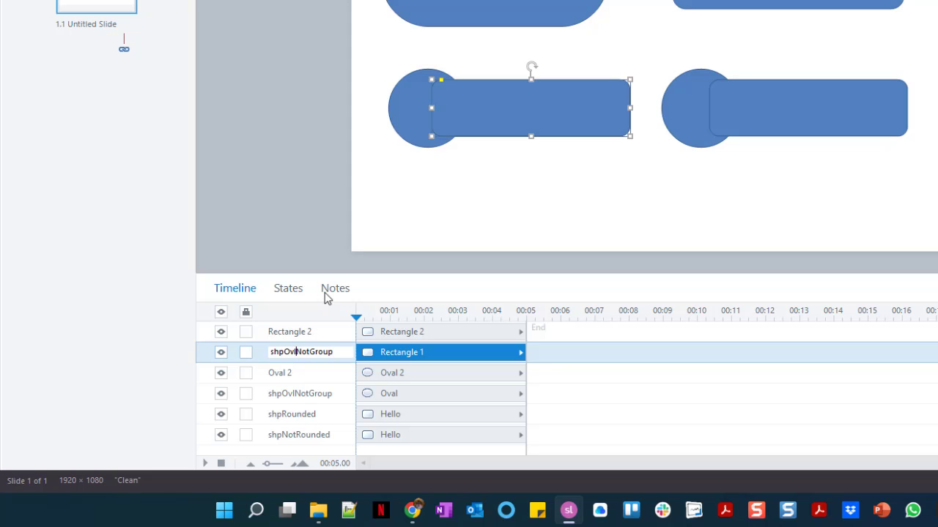
key("BackSpace")
key("BackSpace")
key("BackSpace")
type("Rect")
Move Oval 2 above shpRectNotGroup in the timeline order so it sits directly below Rectangle 2.
left_click(326, 379)
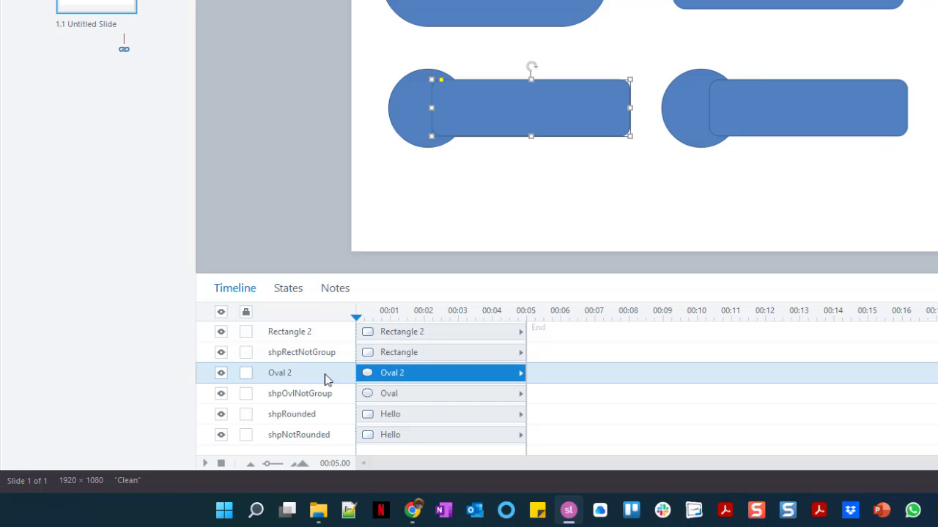
left_click_drag(352, 373, 385, 356)
left_click(754, 236)
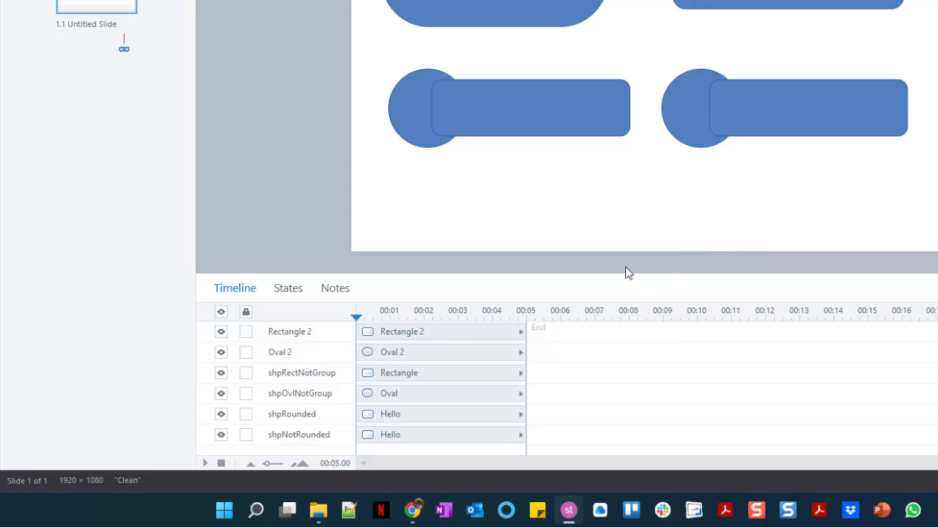
Rename Oval 2 as shpOvlGroup, reusing the copied name without the word Not.
double_click(279, 355)
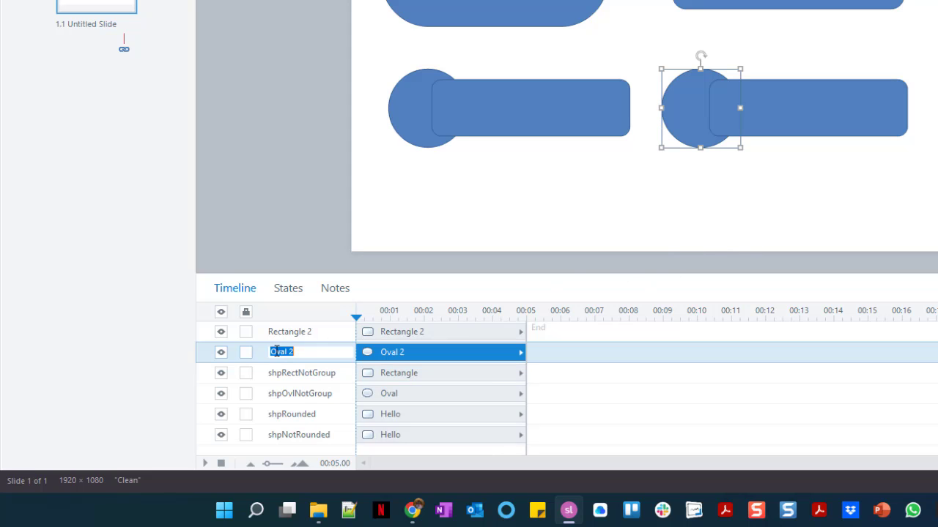
key("ctrl+v")
key("Home")
key("Delete")
key("Delete")
key("Delete")
key("ctrl+a")
key("ctrl+v")
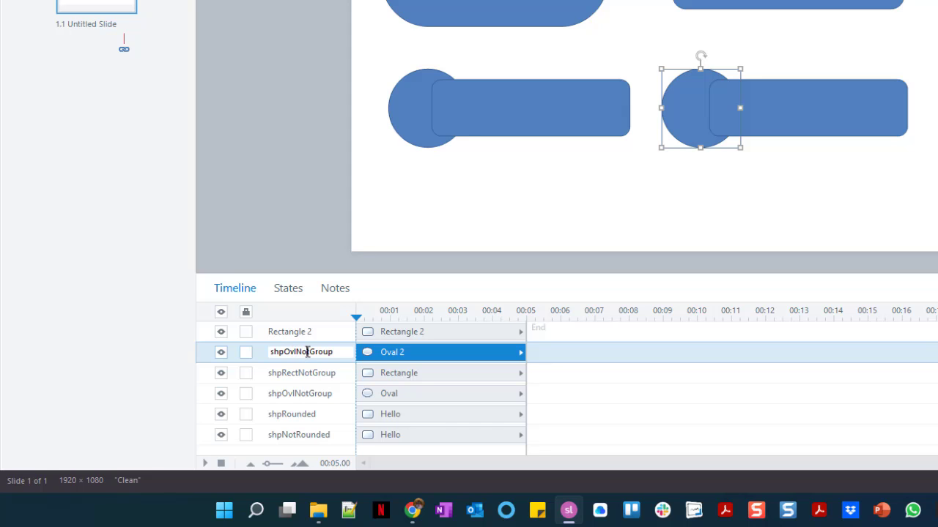
left_click(306, 351)
key("BackSpace")
key("BackSpace")
key("BackSpace")
Rename Rectangle 2 as shpRectNotGroup, reusing the copied name with Rect in place of Ovl.
double_click(281, 332)
key("ctrl+v")
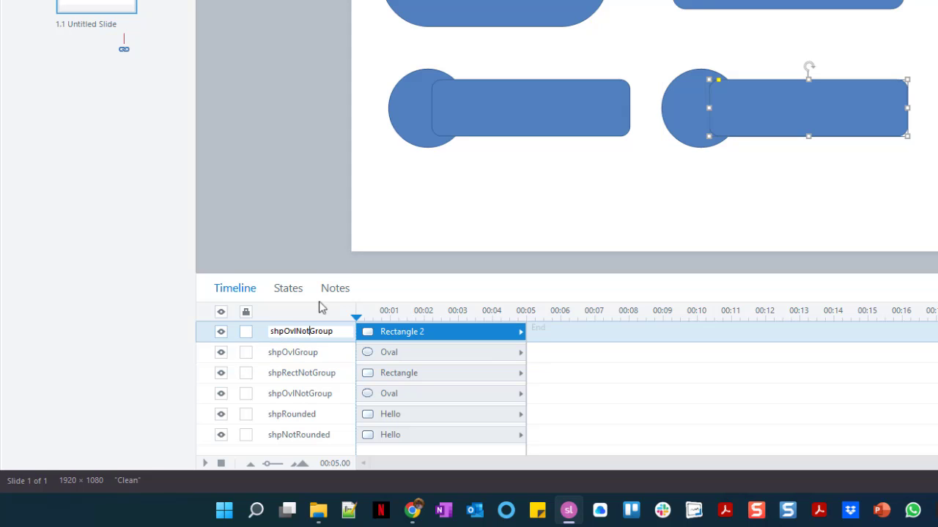
key("Left")
key("Left")
key("Left")
key("BackSpace")
key("BackSpace")
key("BackSpace")
type("Rect")
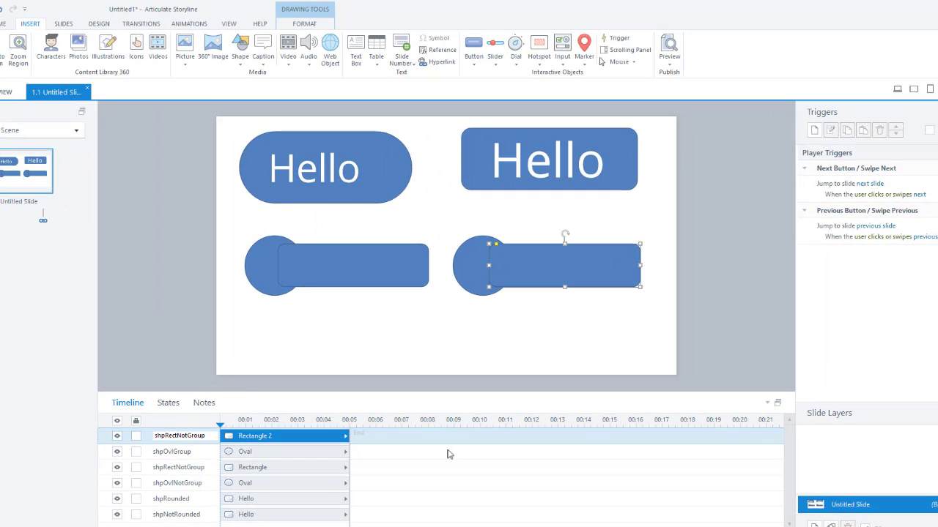
left_click(536, 479)
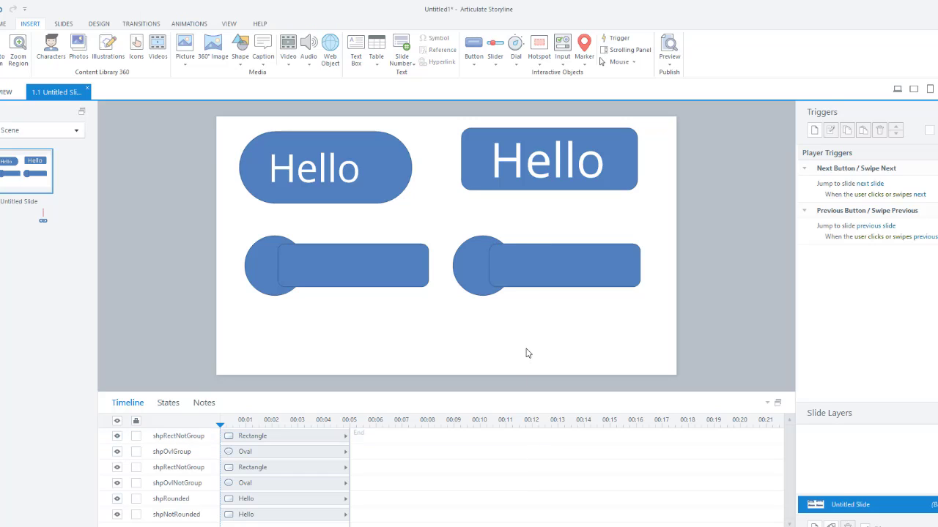
Bring shpOvlGroup in front of its rounded rectangle by moving it to the top of the timeline order.
left_click(166, 453)
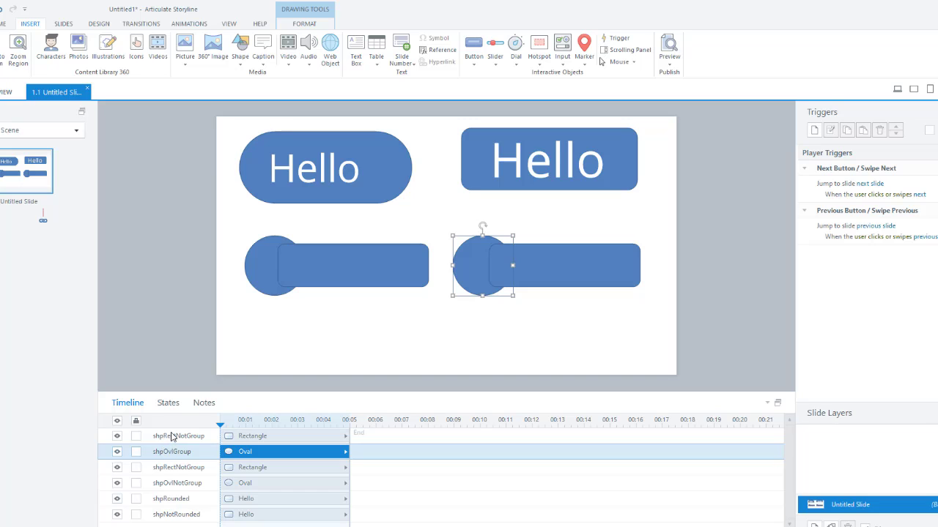
left_click_drag(266, 454, 262, 432)
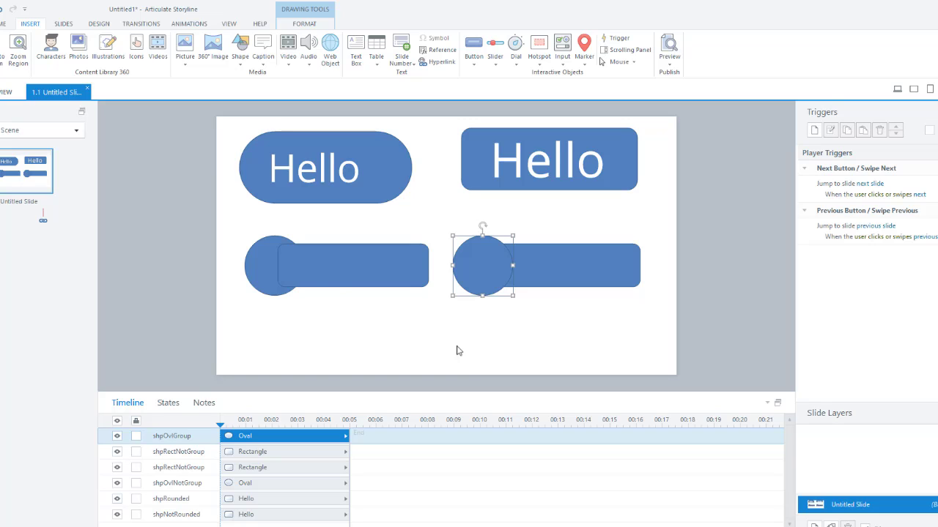
Add the text Hello to the lower-left pair's rectangle and set its font size to 96.
left_click(295, 272)
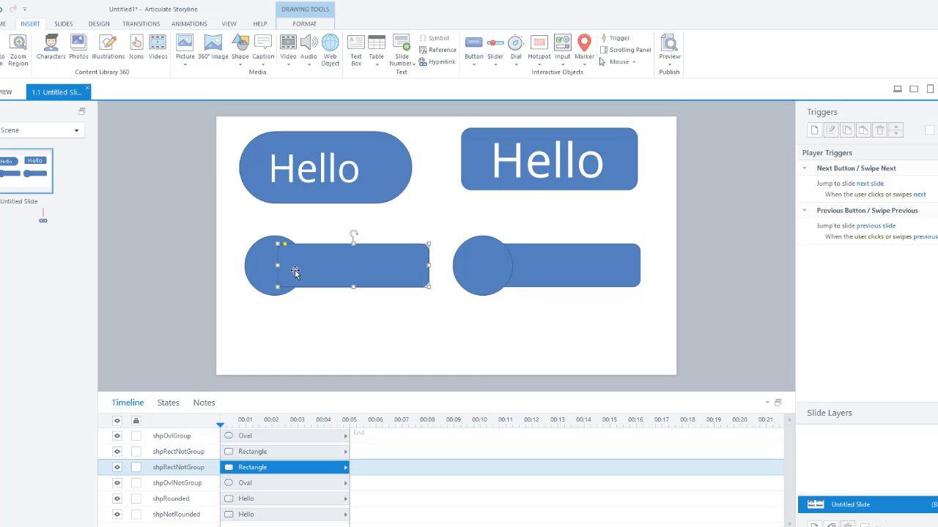
double_click(314, 265)
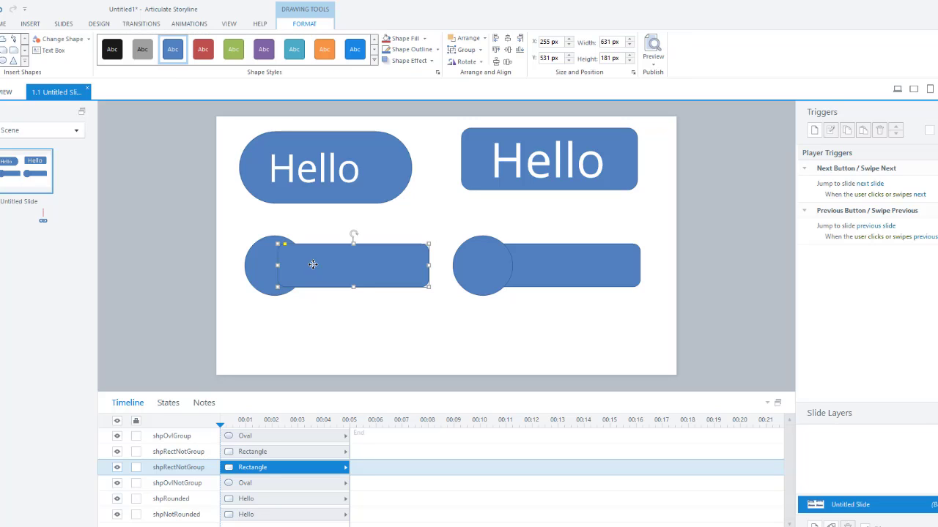
type("Hello")
key("ctrl+a")
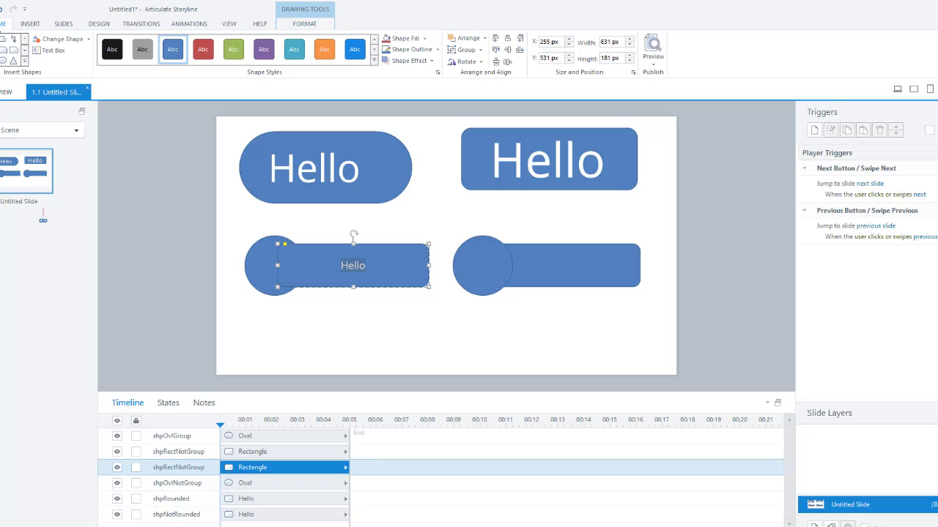
left_click(8, 24)
left_click(257, 42)
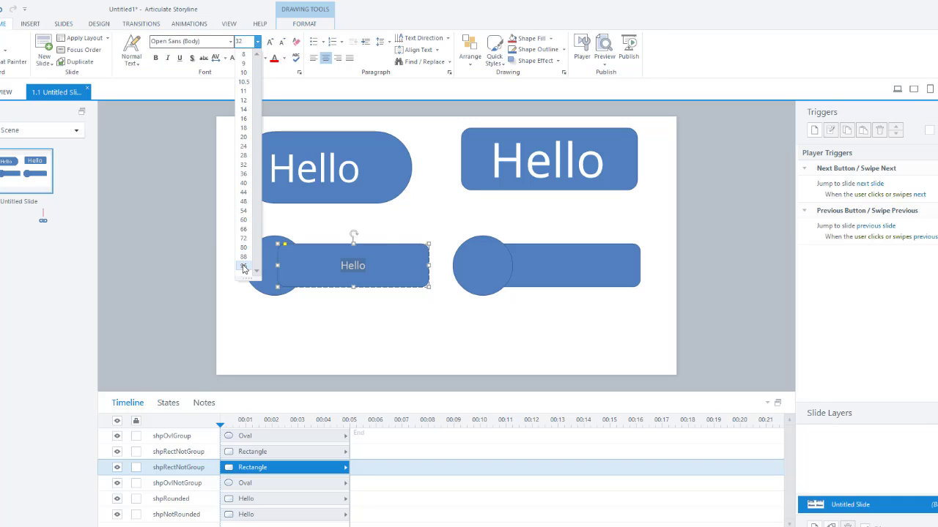
left_click(243, 268)
Left-align the Hello text in the lower-left pair's rectangle.
left_click(328, 267)
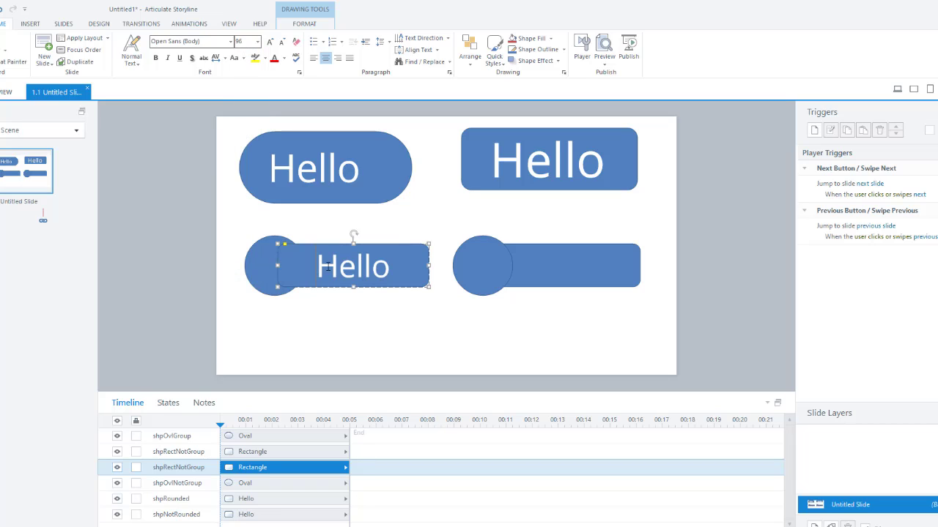
type("L")
key("BackSpace")
key("ctrl+l")
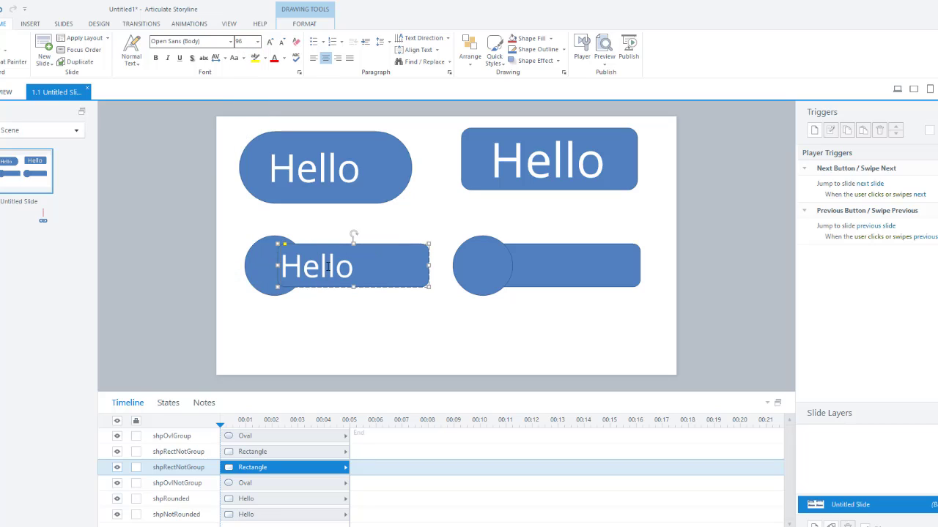
left_click(451, 303)
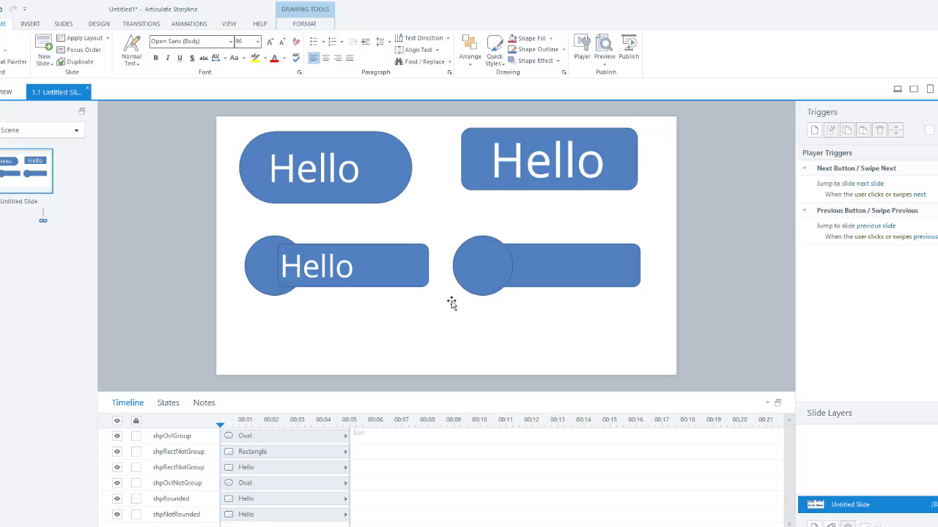
Add the text Hello to the lower-right pair's rectangle and set its font size to 96.
left_click(522, 261)
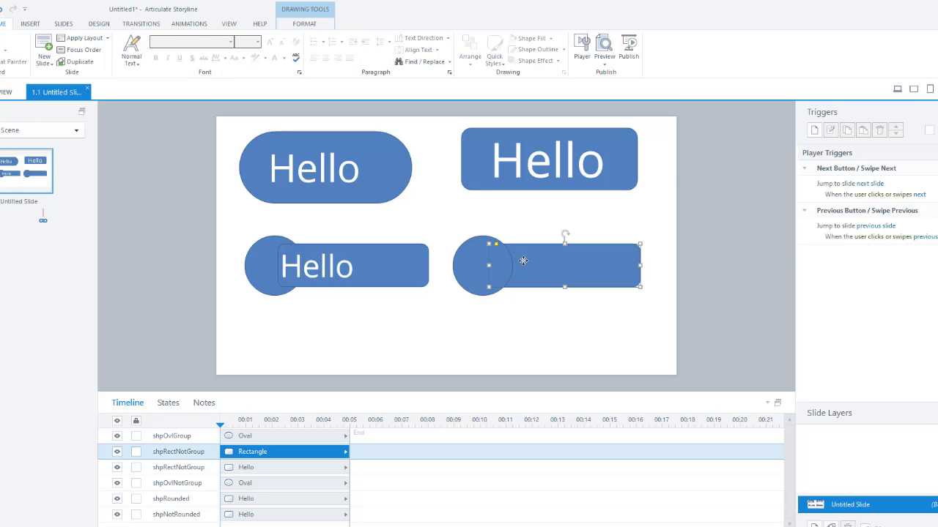
type("Hello")
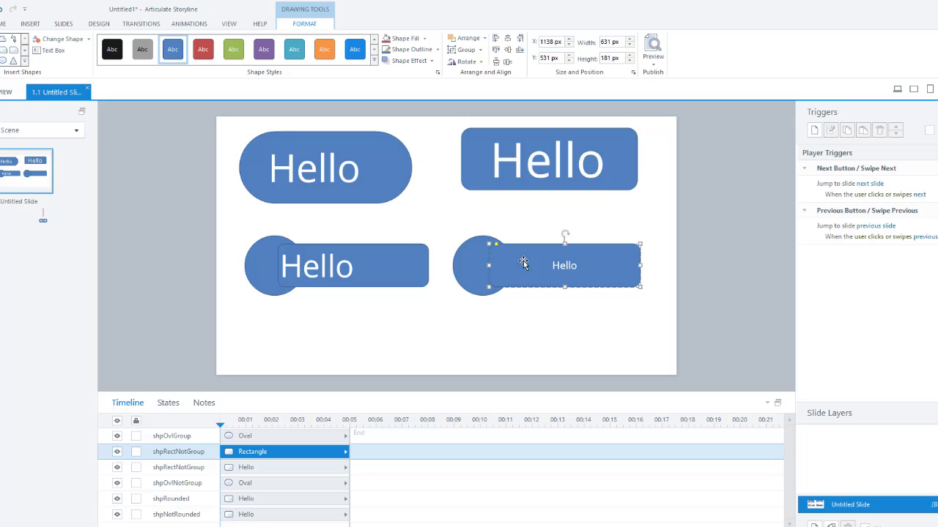
key("ctrl+a")
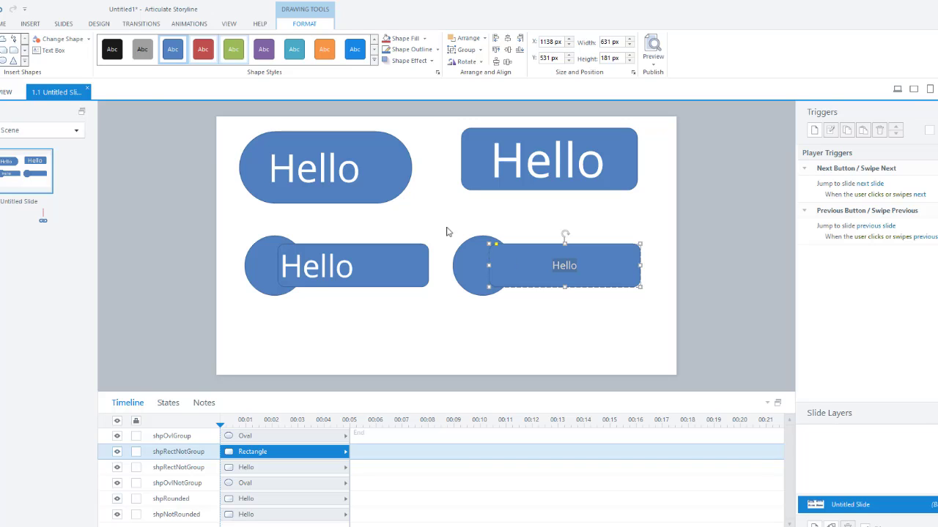
left_click(2, 24)
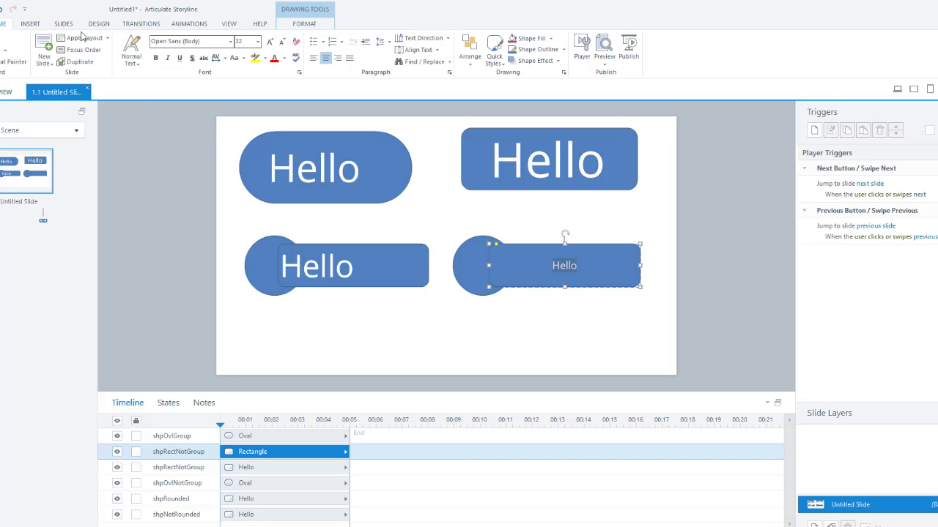
left_click(241, 42)
type("96")
key("Return")
key("BackSpace")
key("ctrl+z")
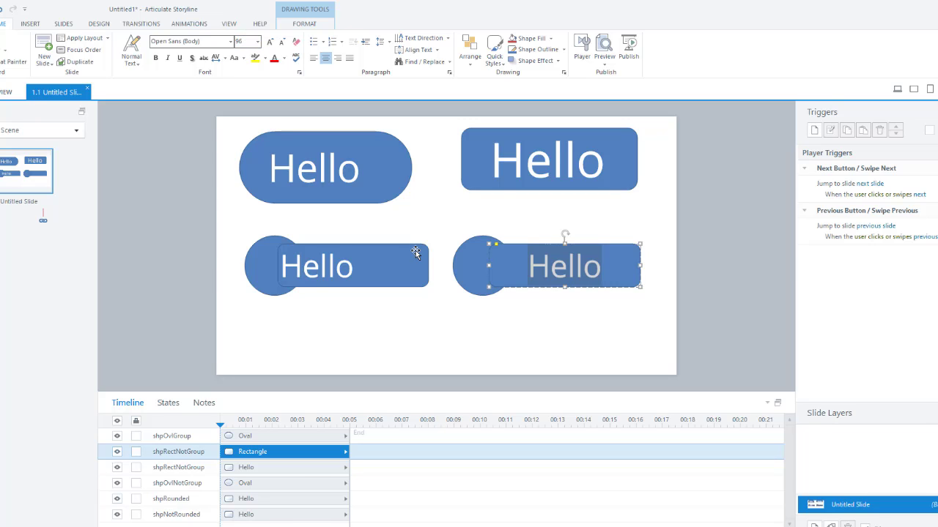
Left-align the Hello text in the lower-right pair's rectangle.
type("L")
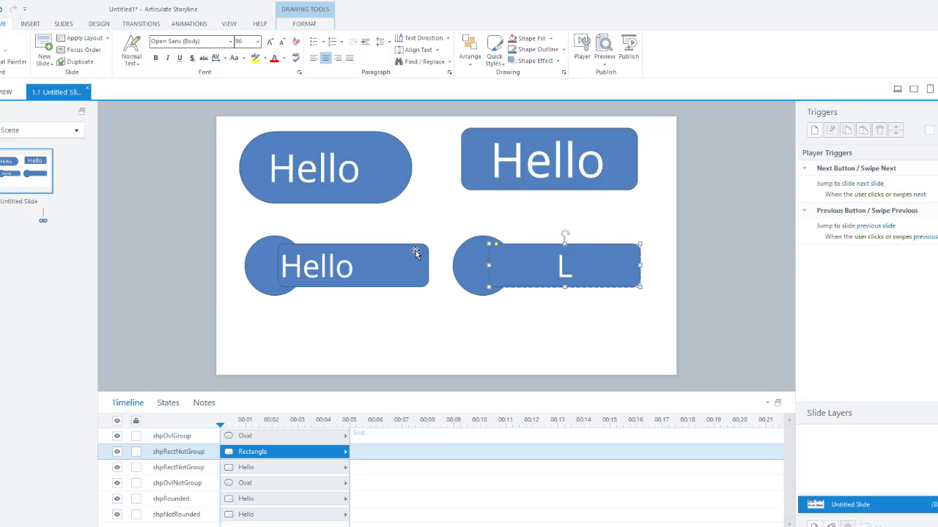
key("BackSpace")
key("ctrl+z")
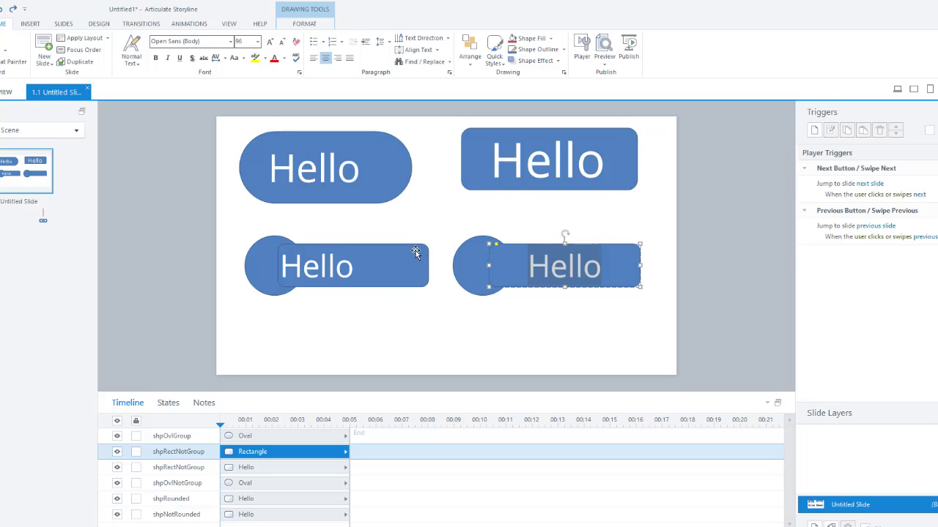
key("ctrl+l")
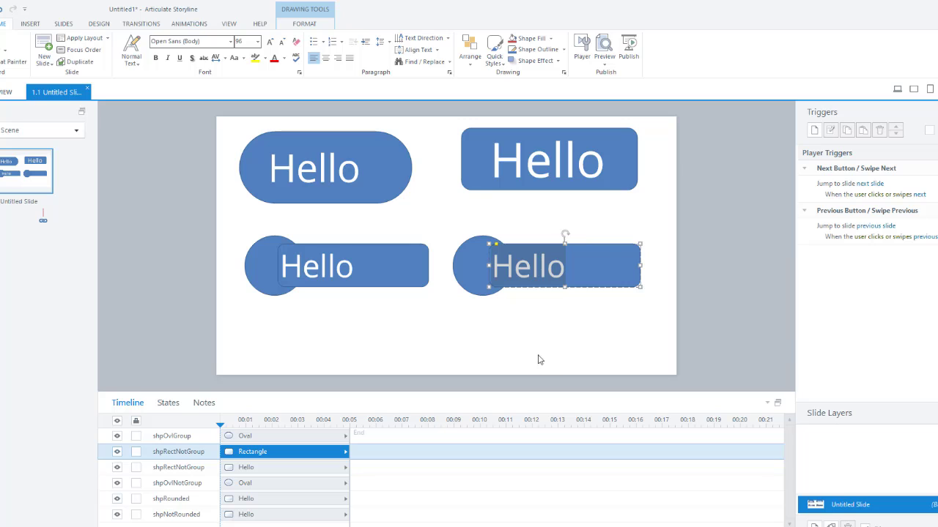
left_click(444, 324)
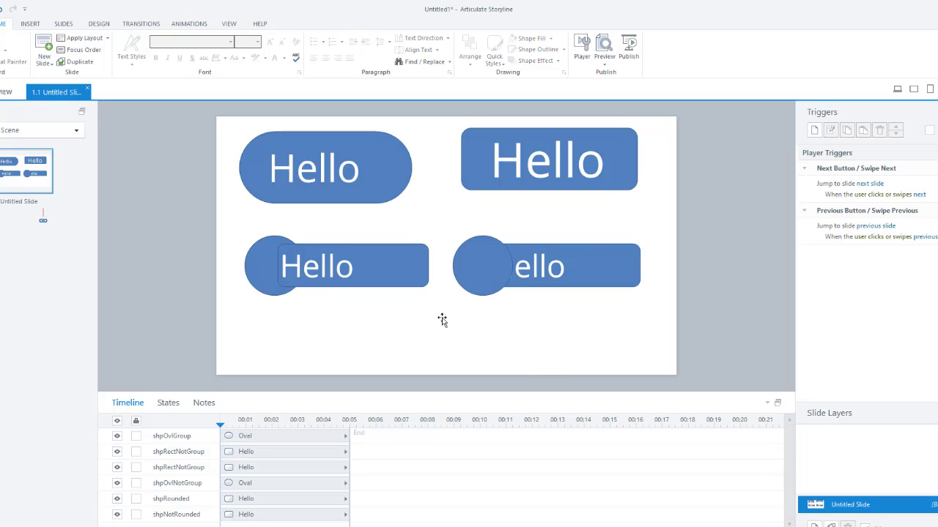
Remove the outline from both the circle and the rectangle of the lower-left pair.
left_click(271, 272)
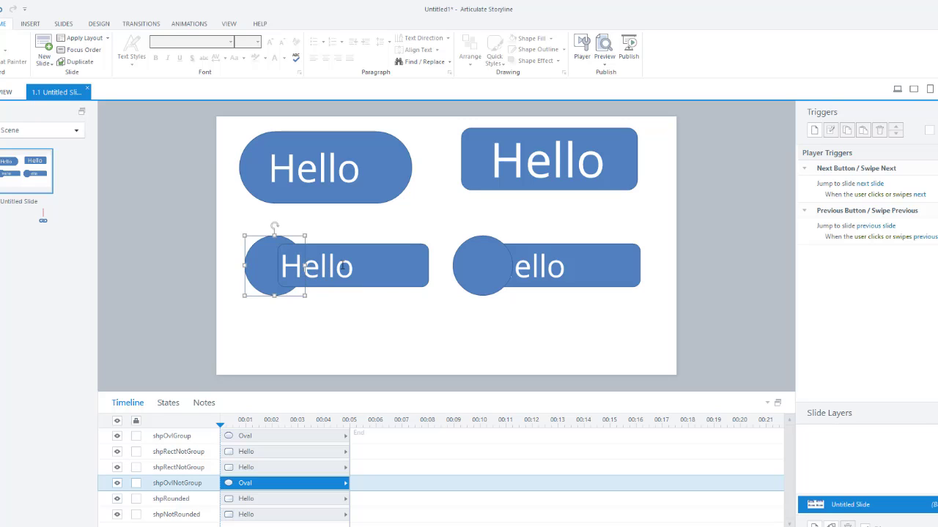
left_click(384, 262, "shift")
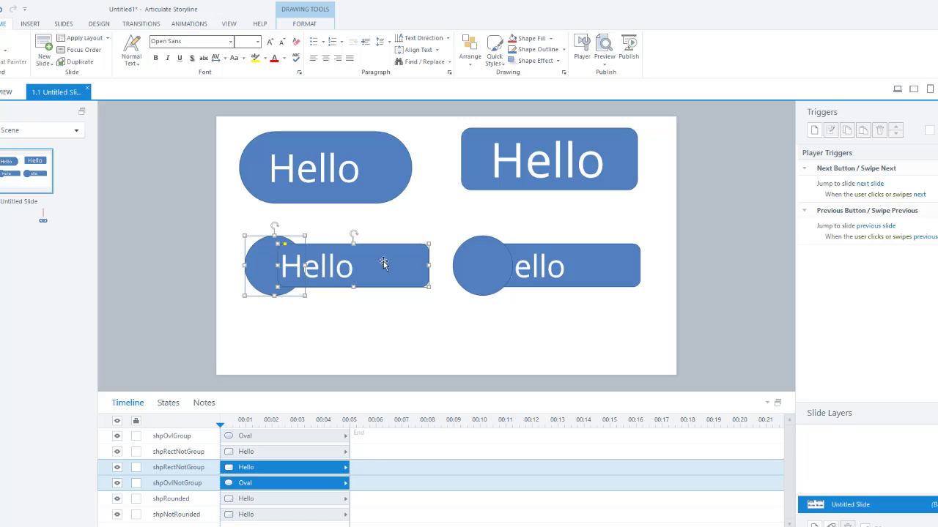
left_click(311, 24)
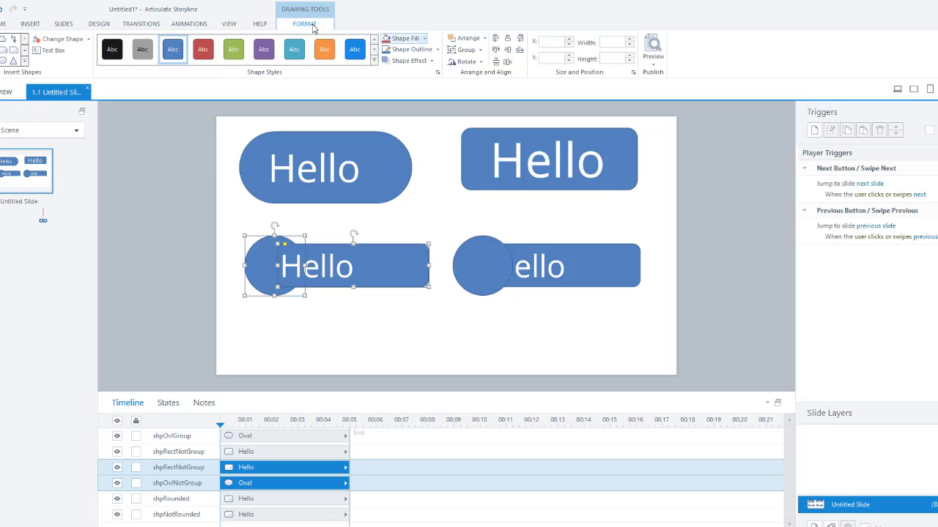
left_click(437, 50)
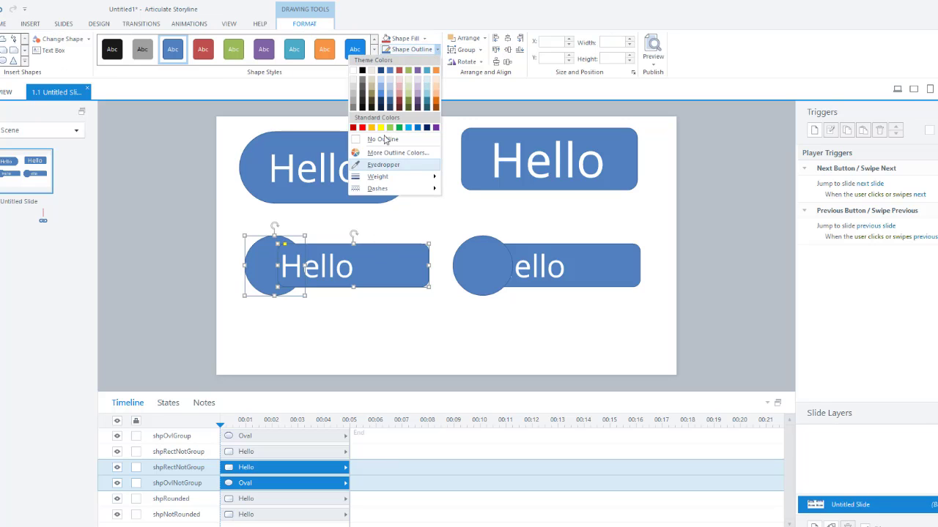
left_click(383, 140)
left_click(469, 332)
Remove the outline from both the circle and the rectangle of the lower-right pair.
left_click(467, 271)
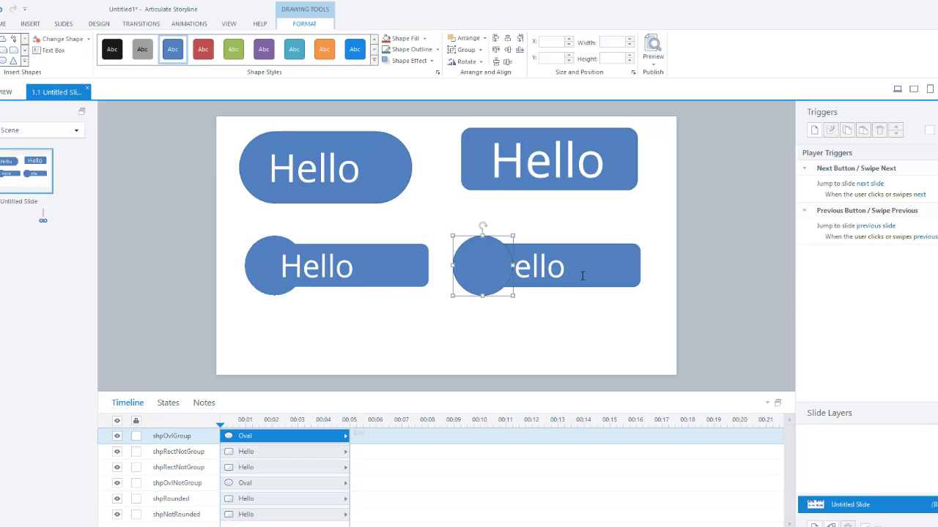
left_click(570, 255, "shift")
left_click(439, 49)
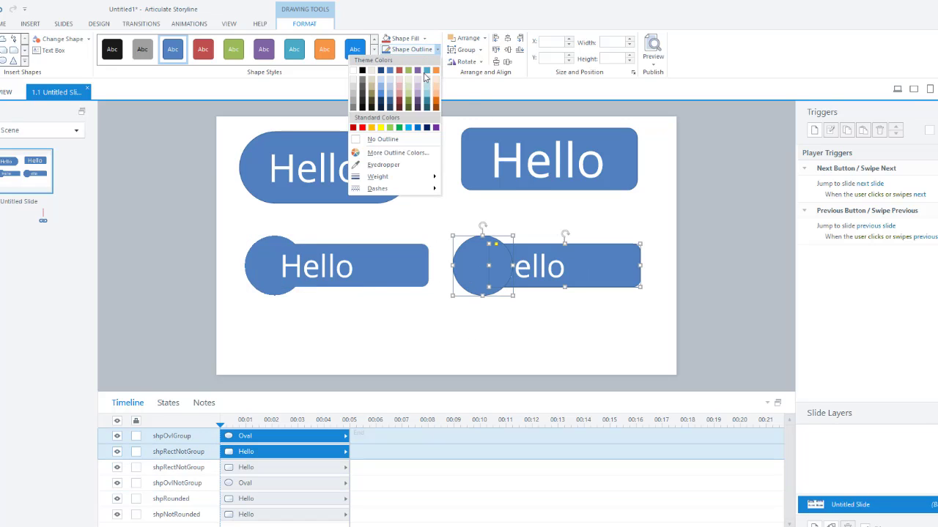
left_click(383, 141)
left_click(559, 364)
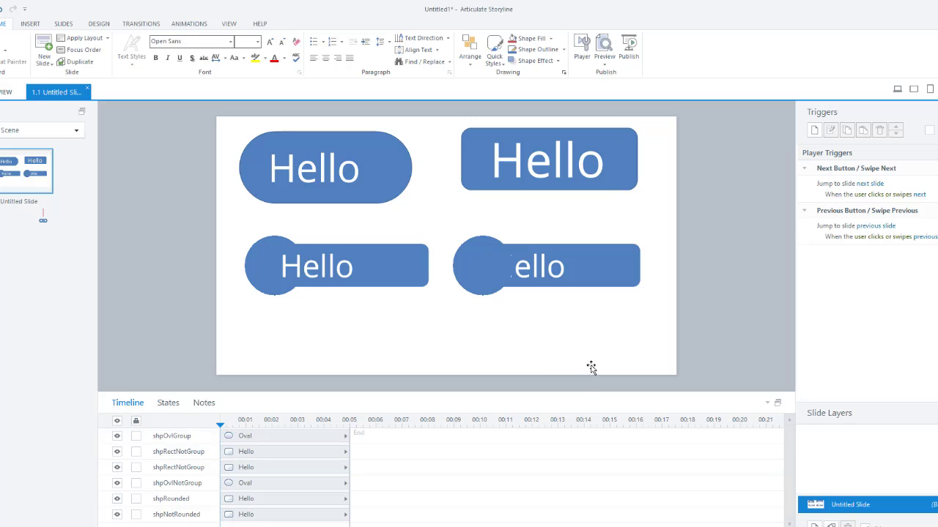
Narrow the lower-left pair's rectangle from its left edge to about 606 px wide, shifting Hello away from the circle.
left_click(279, 273)
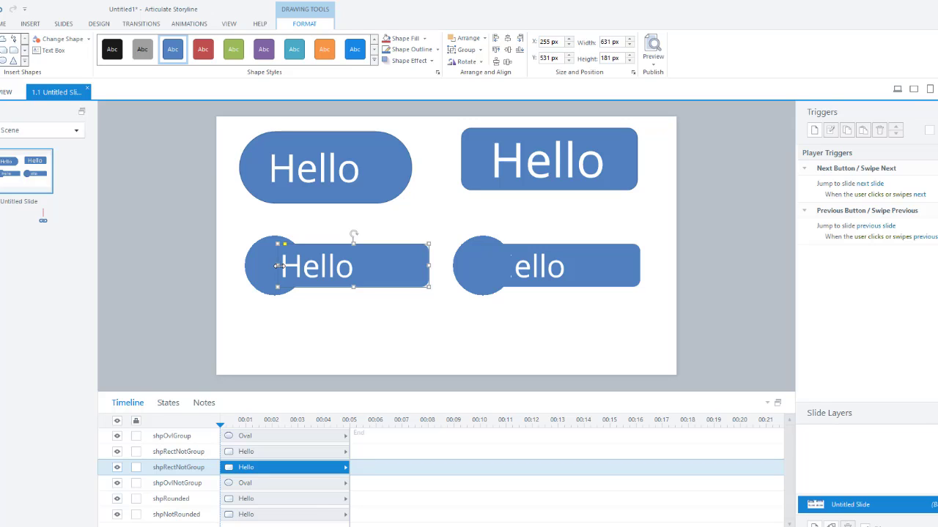
left_click_drag(279, 267, 284, 269)
left_click(341, 344)
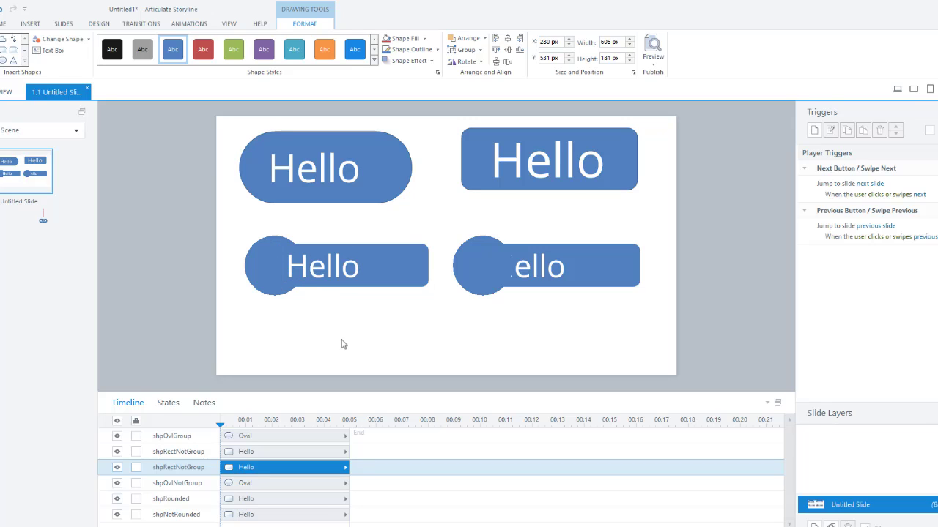
Bring the lower-right pair's rectangle in front of its circle in the timeline and set its left text margin to 50 px.
left_click(550, 271)
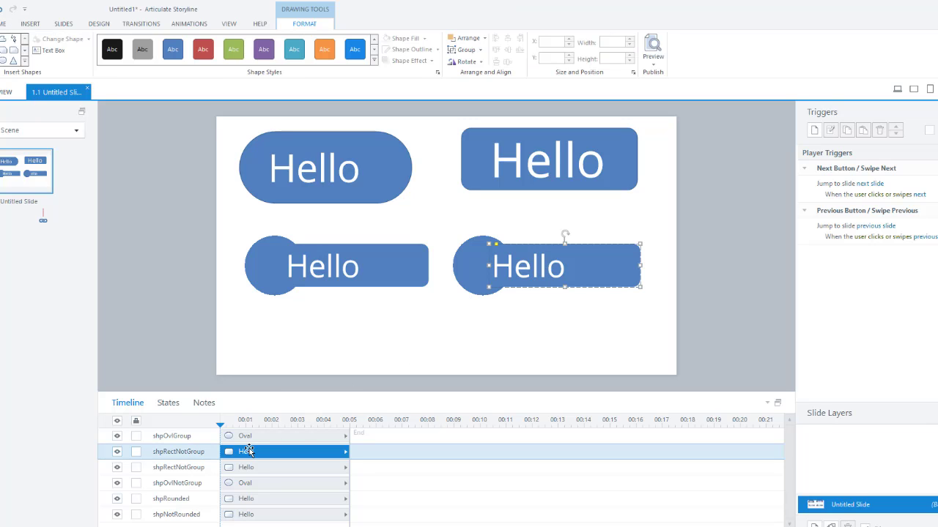
left_click_drag(247, 451, 252, 435)
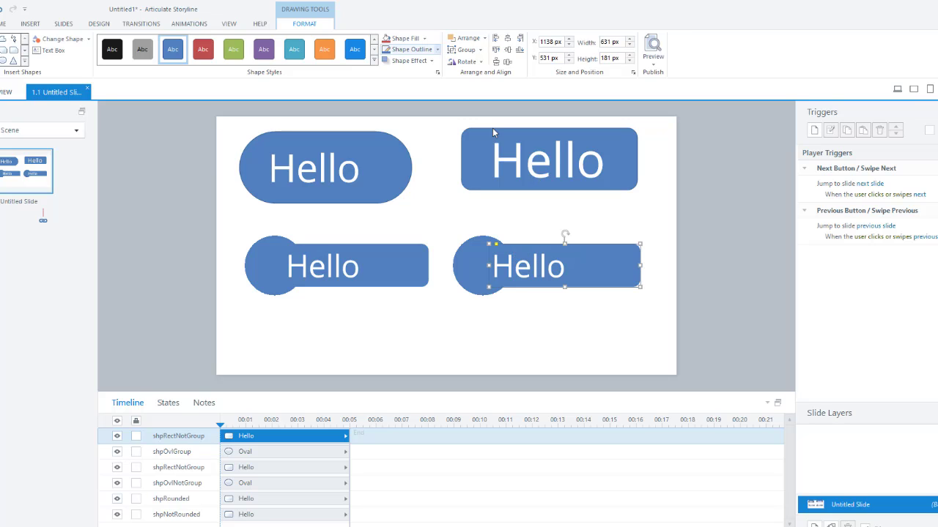
left_click(438, 73)
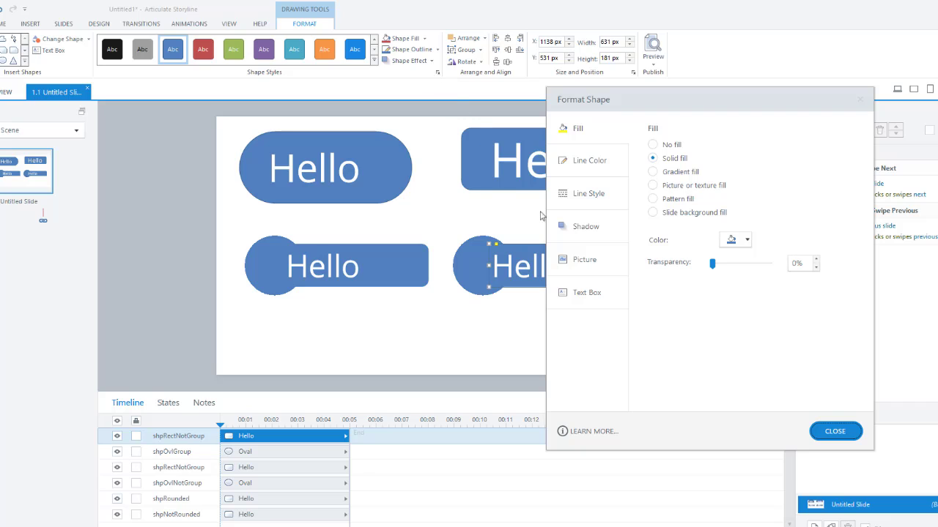
left_click(600, 296)
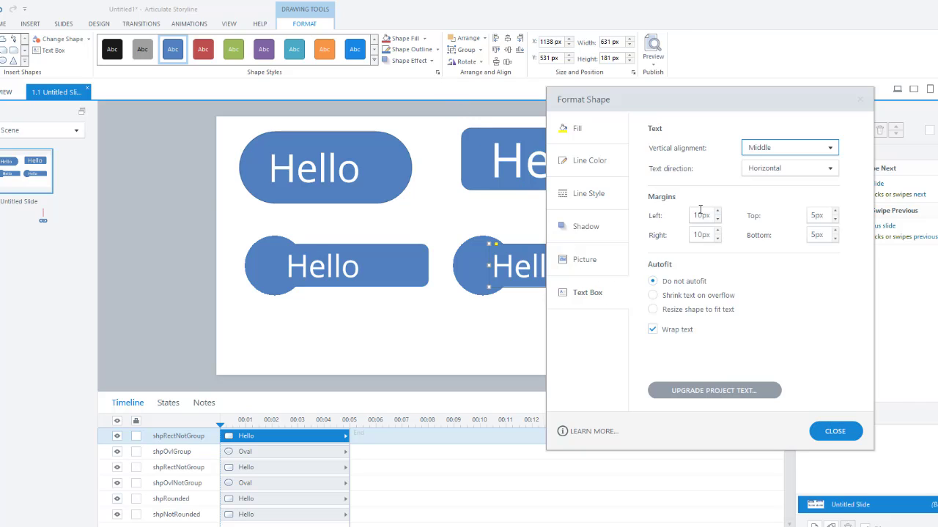
left_click(698, 215)
left_click_drag(713, 96, 841, 77)
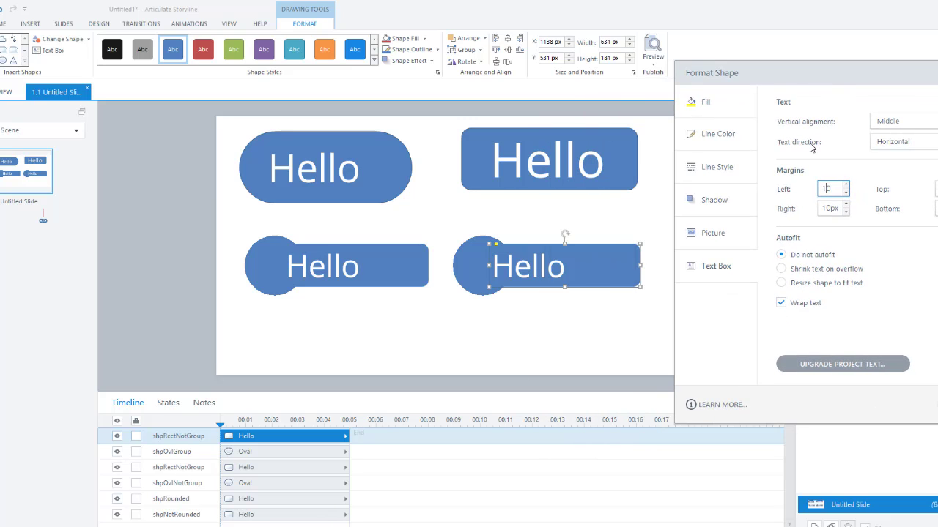
type("5")
key("Tab")
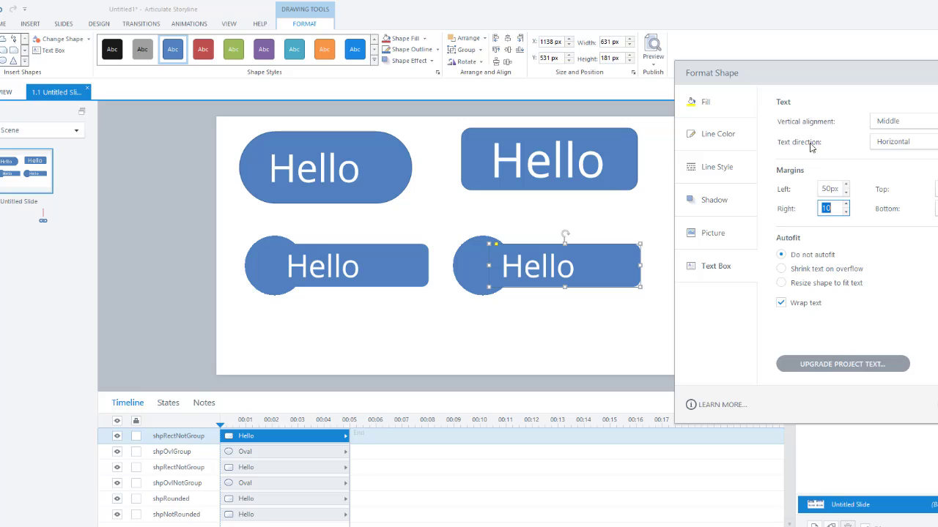
left_click(593, 342)
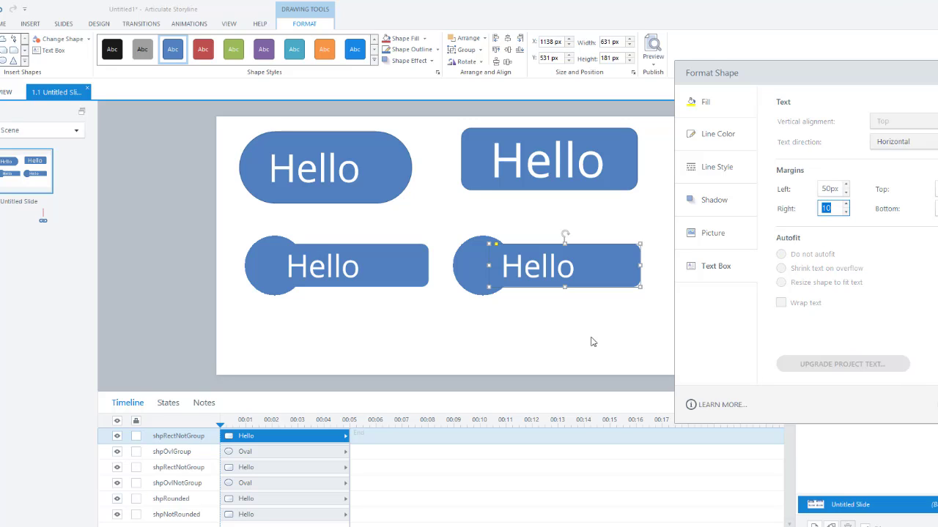
left_click(576, 319)
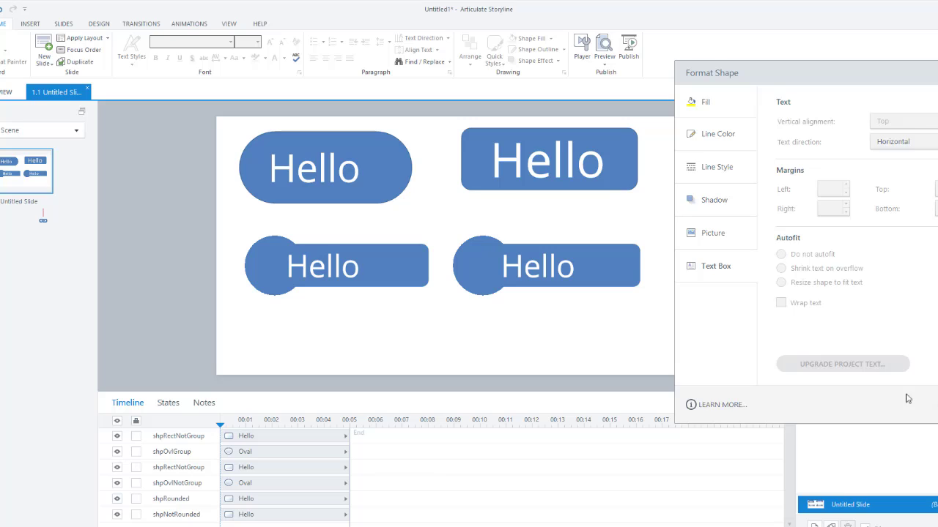
Increase the left text margin of the lower-left pair's rectangle to move Hello further from the circle.
left_click(289, 265)
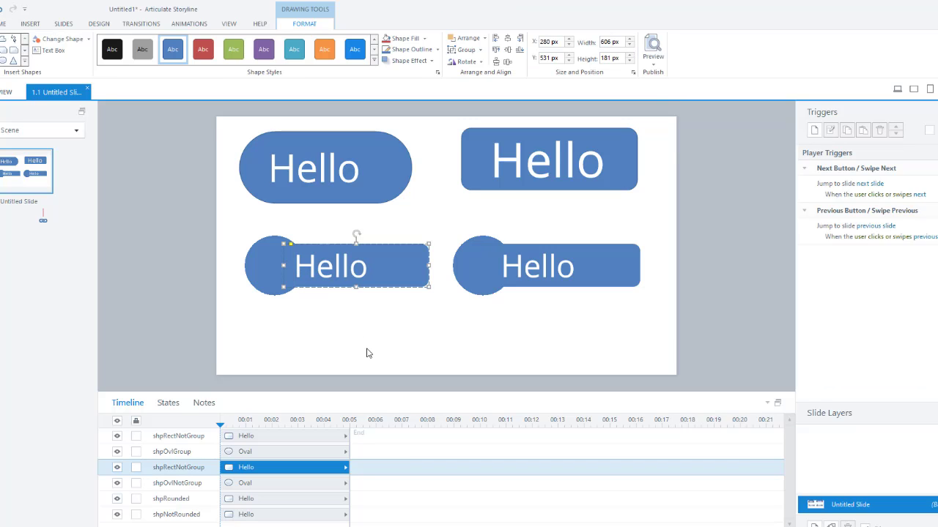
left_click(328, 307)
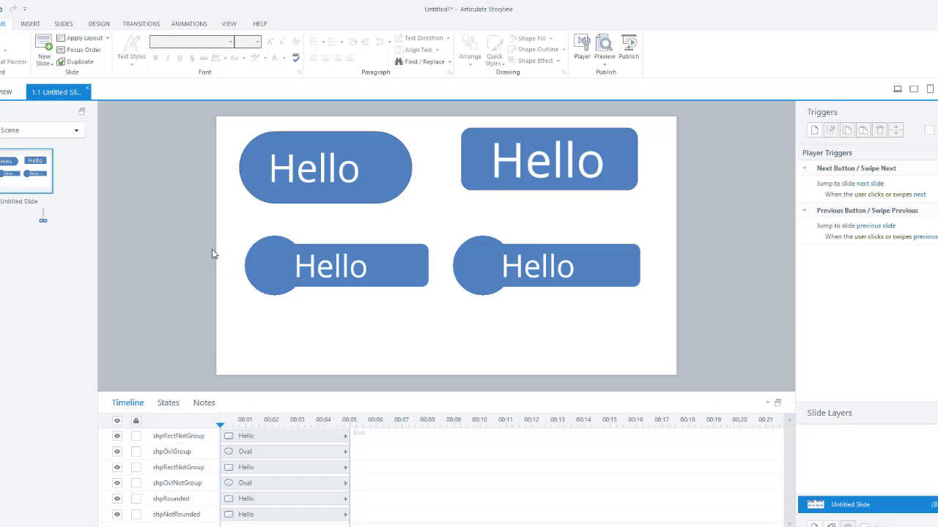
Apply a Fade entrance animation coming from the left to both the circle and the rectangle of the lower-left pair.
left_click(262, 265)
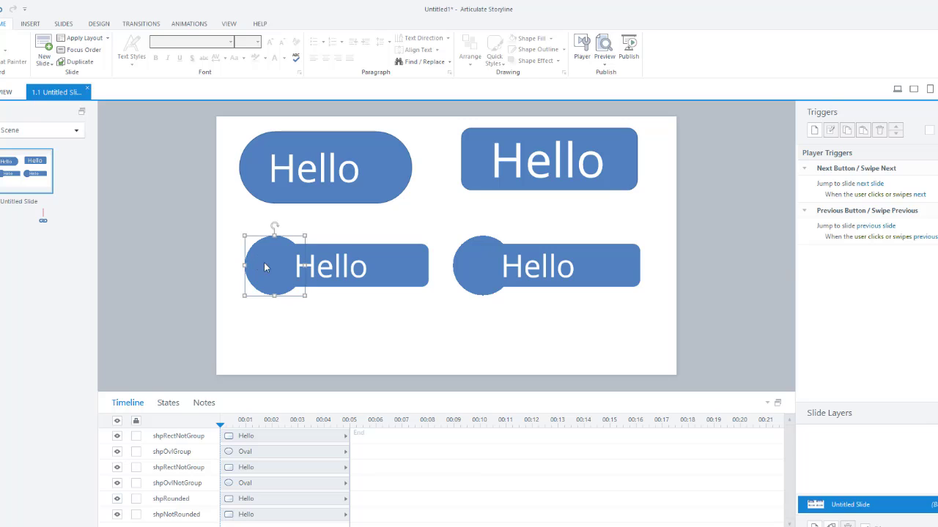
left_click(351, 275, "shift")
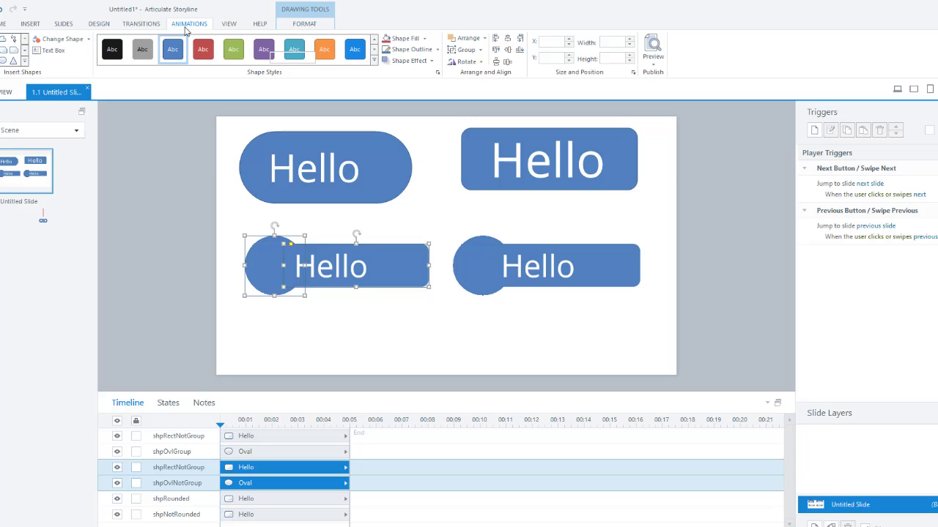
left_click(186, 28)
left_click(8, 65)
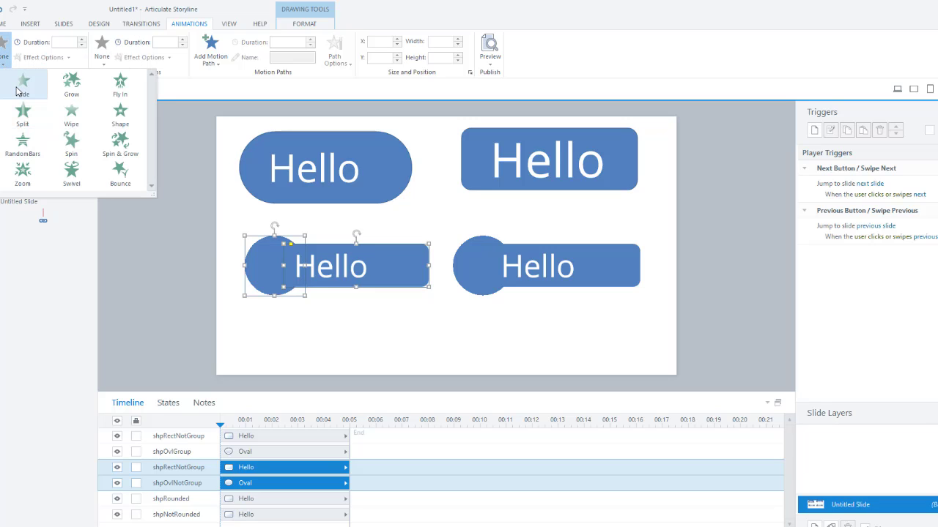
left_click(17, 90)
left_click(42, 57)
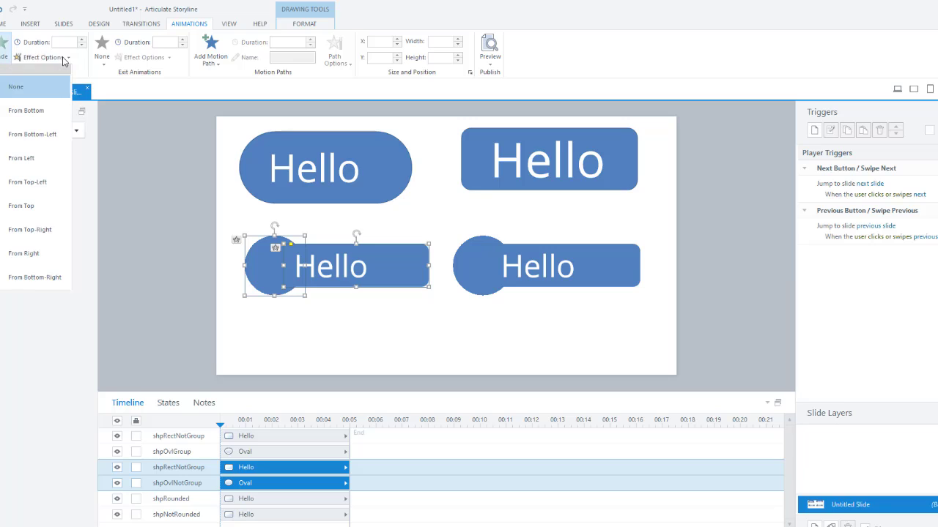
left_click(25, 158)
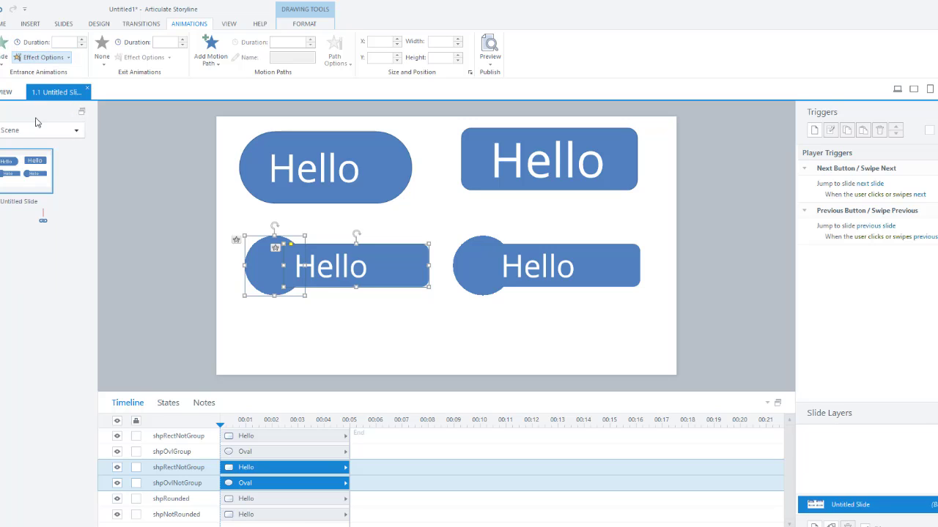
Set the entrance animation duration of the lower-left circle and rectangle to 2.50 seconds.
left_click(64, 43)
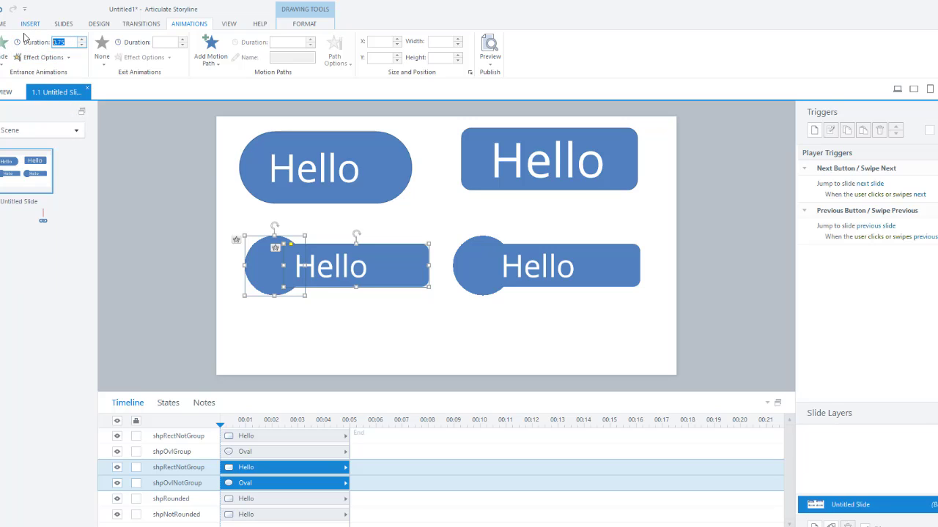
type("2")
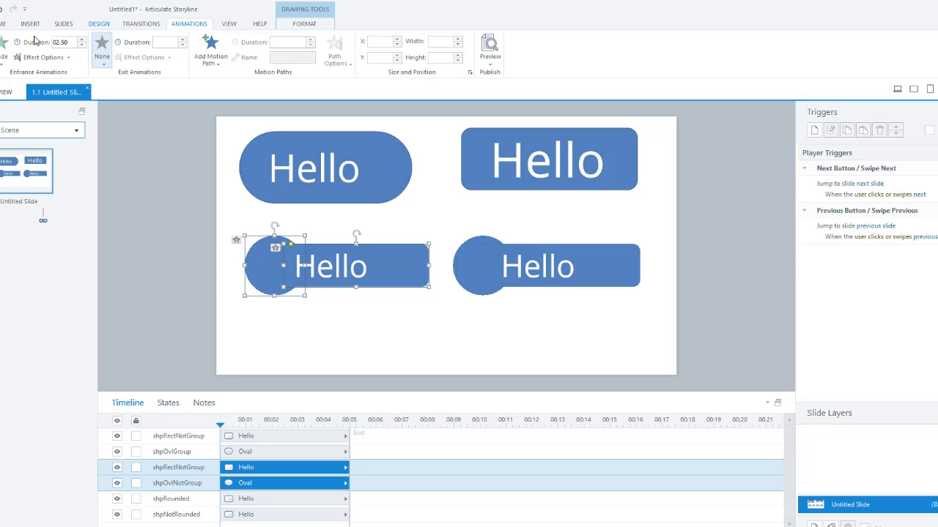
left_click(66, 42)
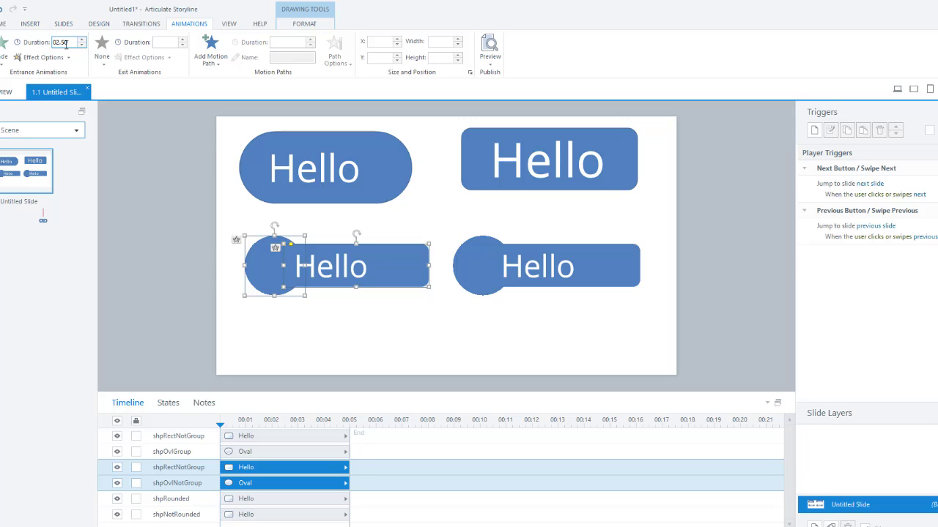
Group the circle and the rectangle of the lower-right pair.
left_click(490, 264)
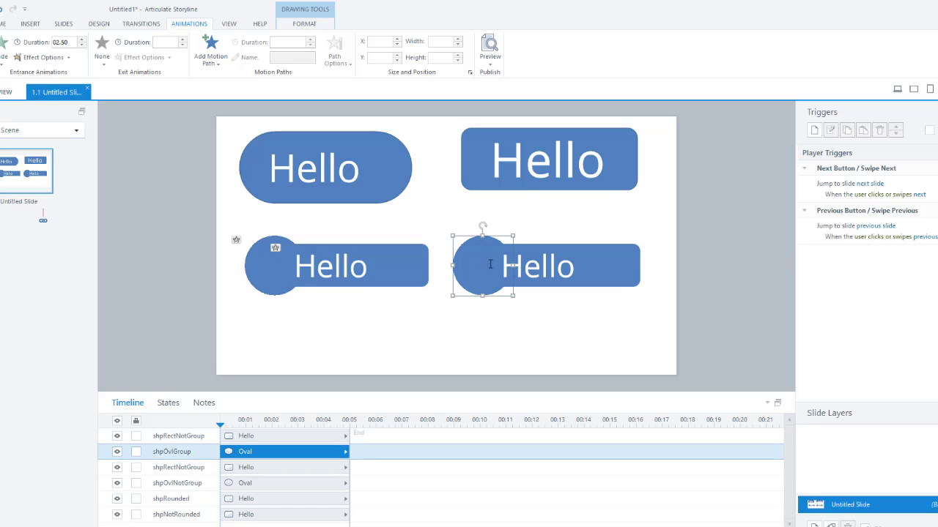
left_click(574, 271, "shift")
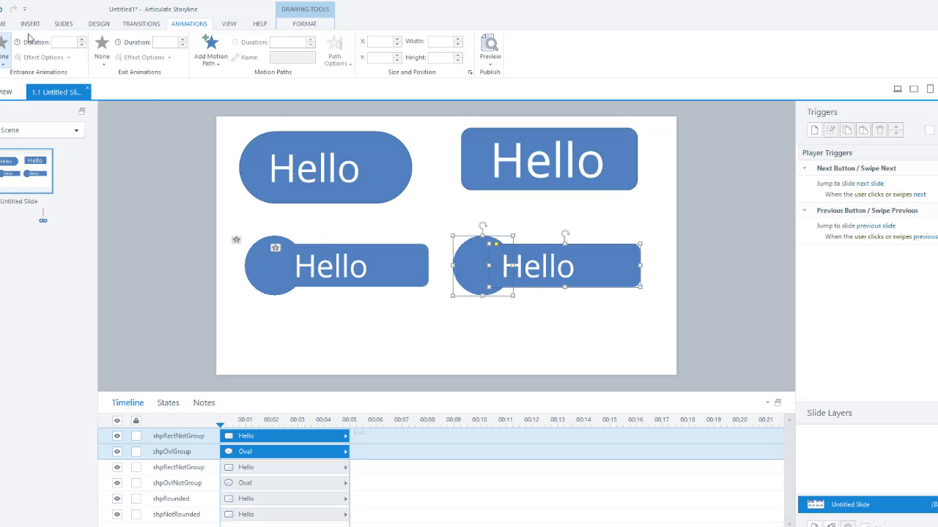
left_click(2, 24)
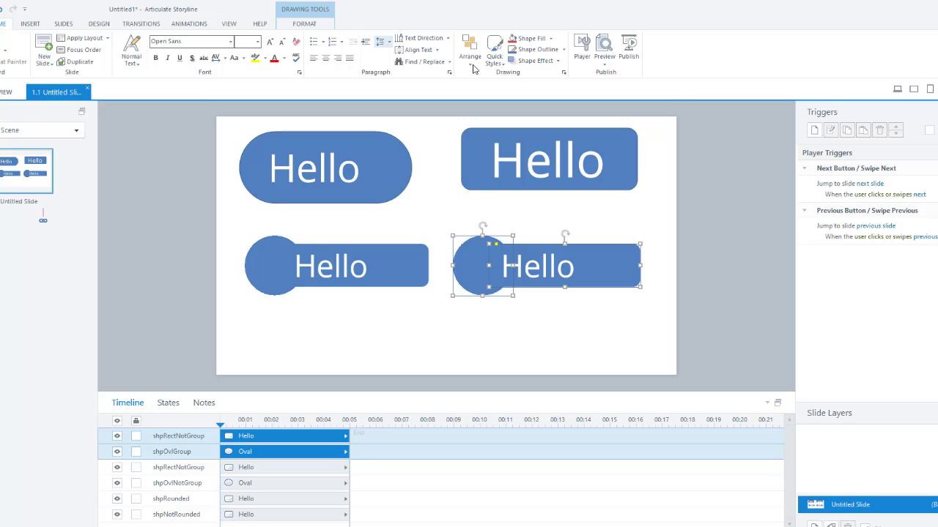
left_click(472, 65)
left_click(438, 145)
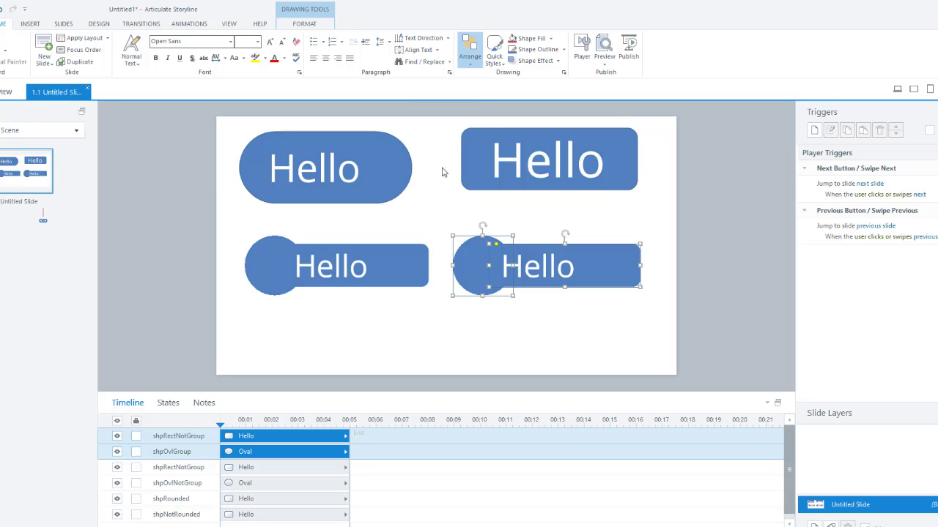
left_click(427, 355)
Rename the new group of the lower-right pair as grpHello in the timeline.
double_click(182, 435)
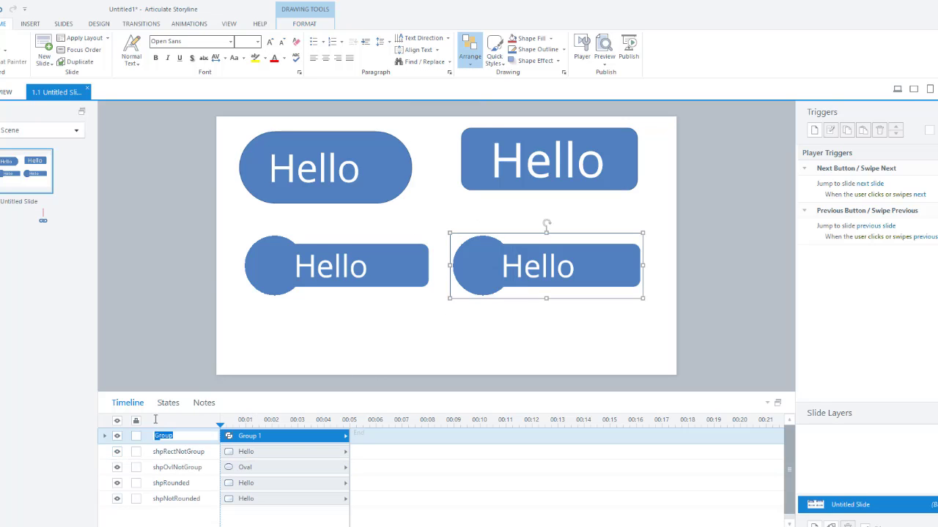
type("grpHel")
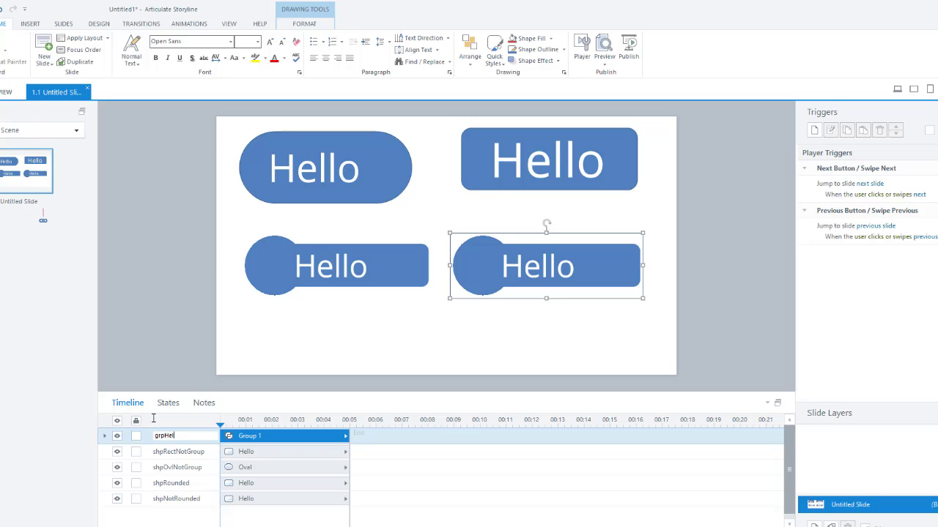
type("lo")
left_click(291, 348)
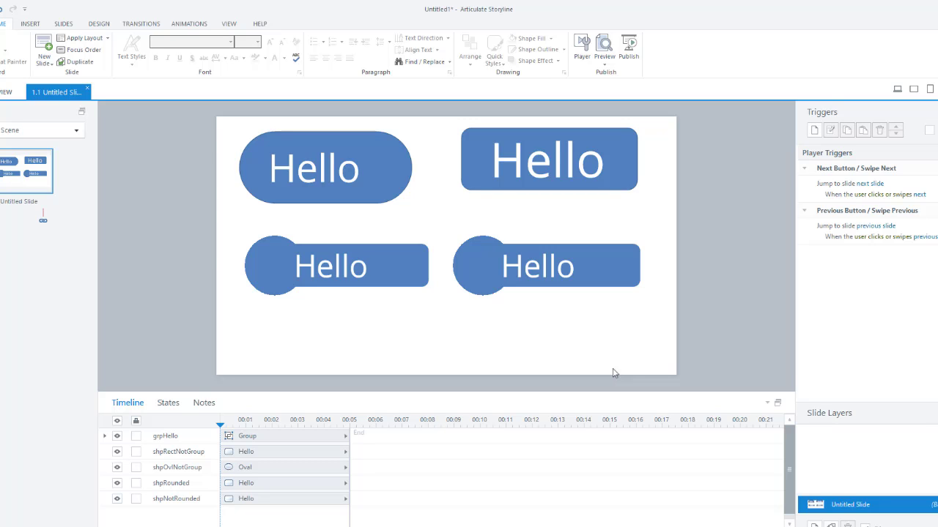
Preview the current slide to check the fade entrance of the ungrouped lower-left pair, and return to editing.
left_click(606, 60)
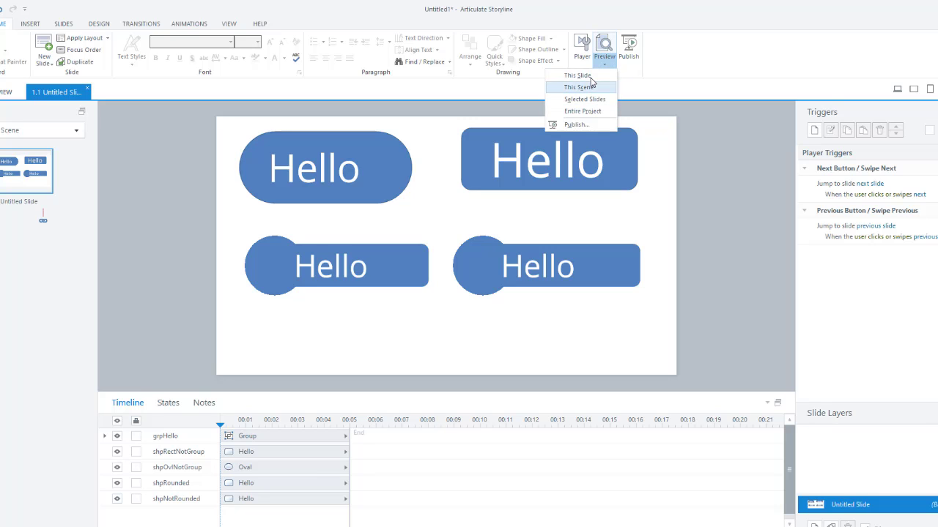
left_click(590, 77)
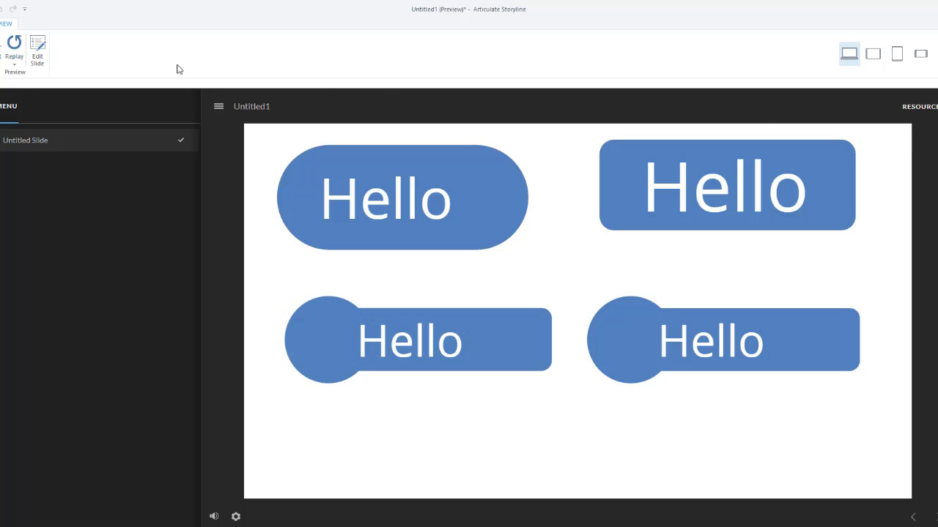
left_click(14, 48)
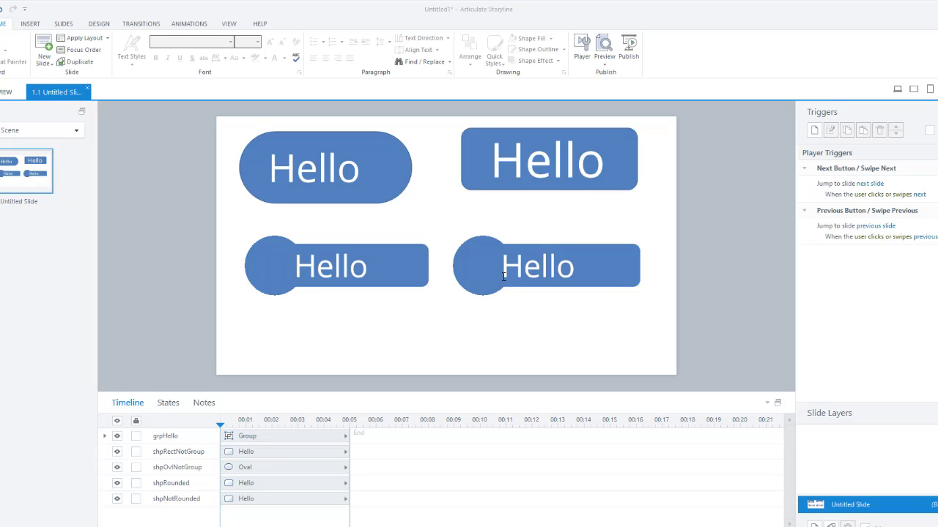
Examine the grpHello group's individual shapes on the slide and in the timeline, and compare them with the ungrouped rectangle.
left_click(502, 284)
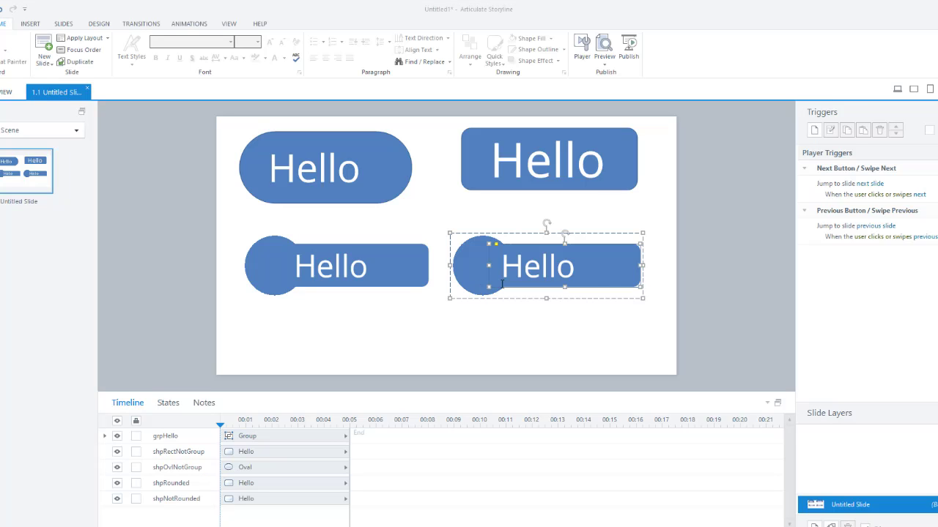
left_click(275, 436)
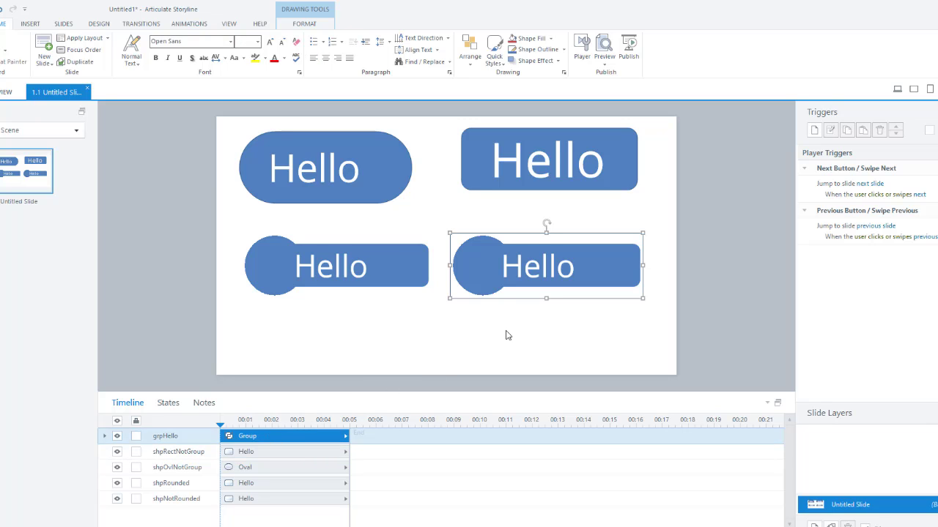
left_click(481, 286)
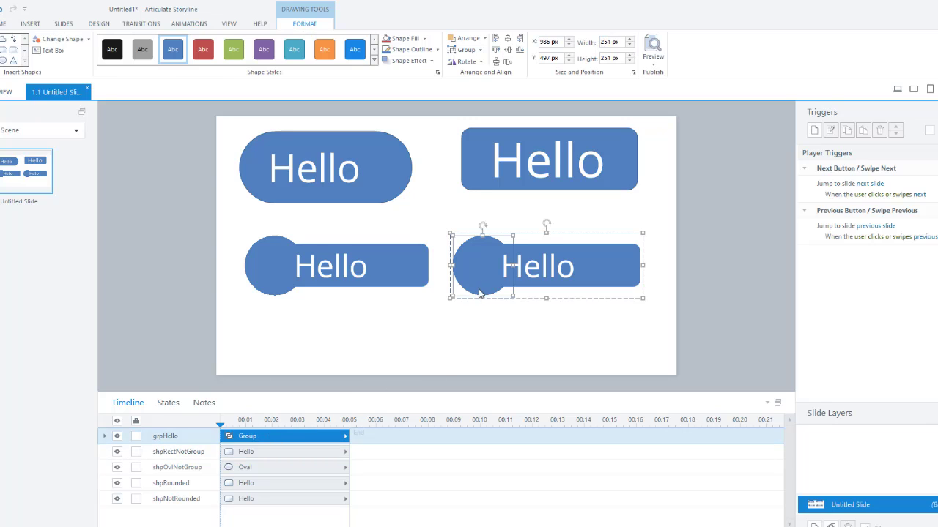
left_click(105, 436)
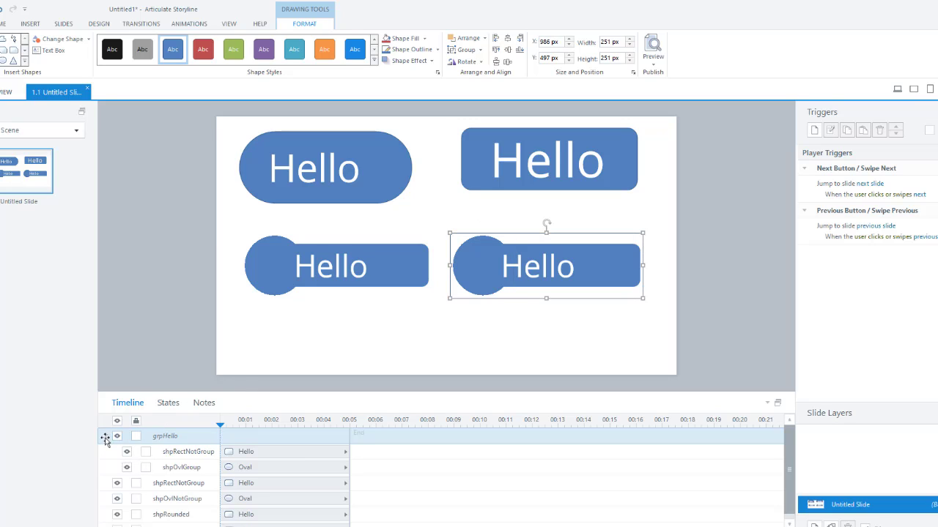
left_click(104, 437)
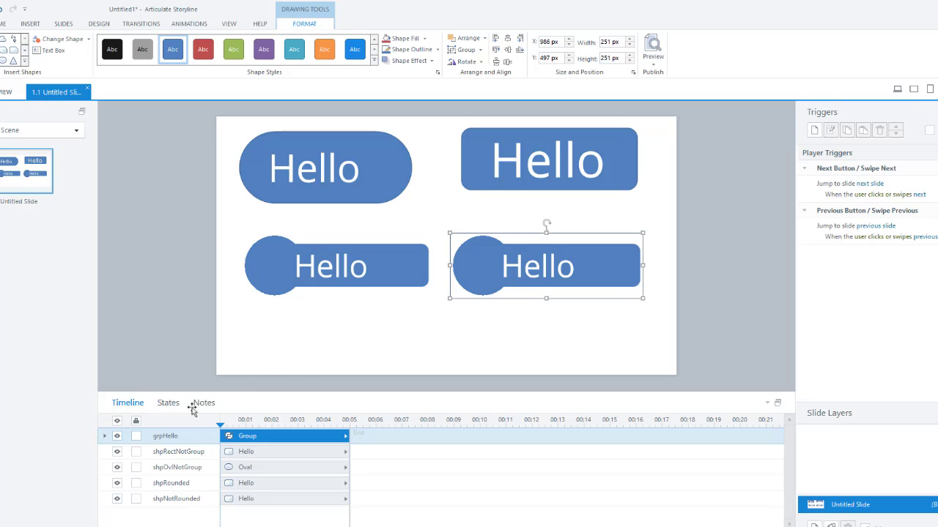
left_click(382, 344)
left_click(261, 449)
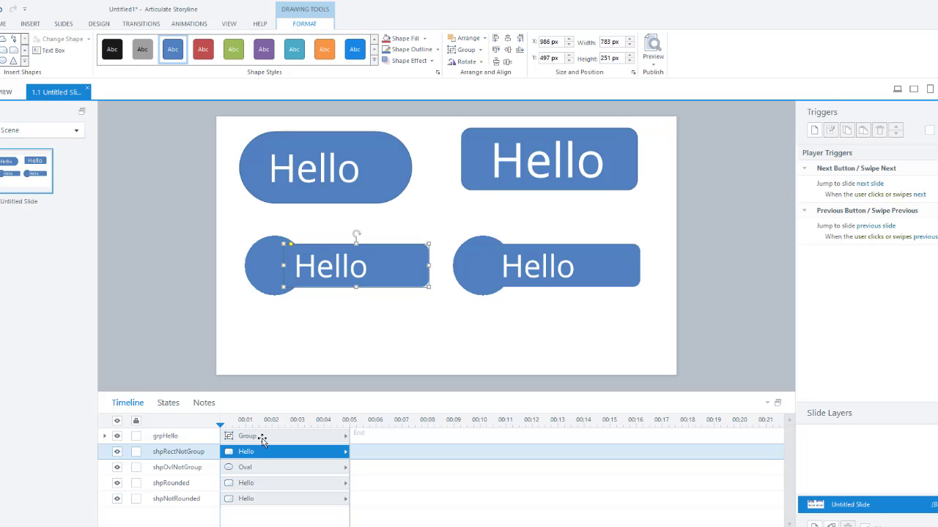
Apply a Fade entrance animation to the grpHello group.
left_click(263, 438)
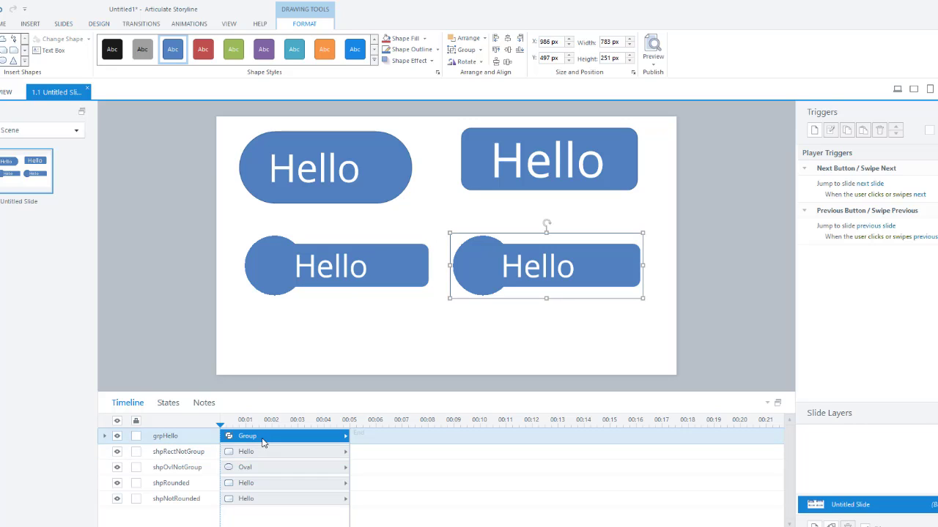
left_click(205, 26)
left_click(5, 63)
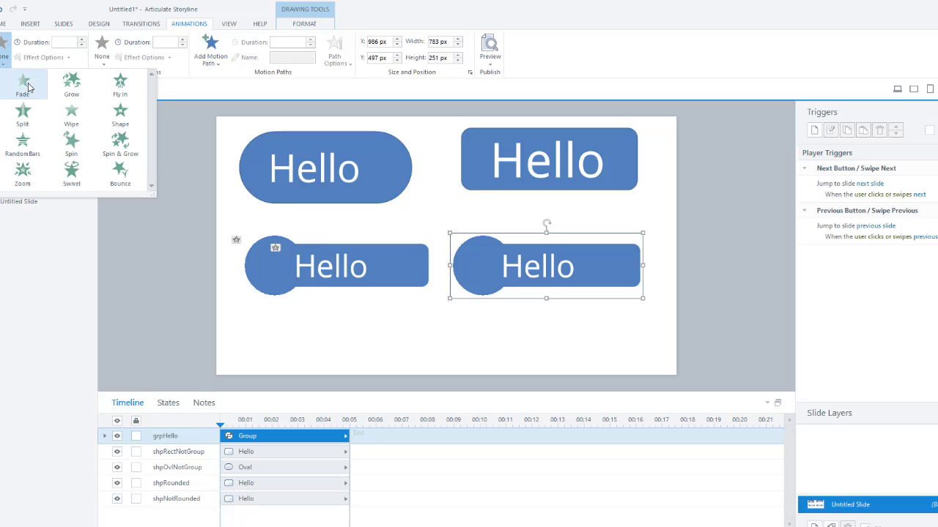
left_click(27, 84)
Set the grpHello group's entrance animation duration to 2.50 seconds.
left_click(56, 42)
type("25000.75")
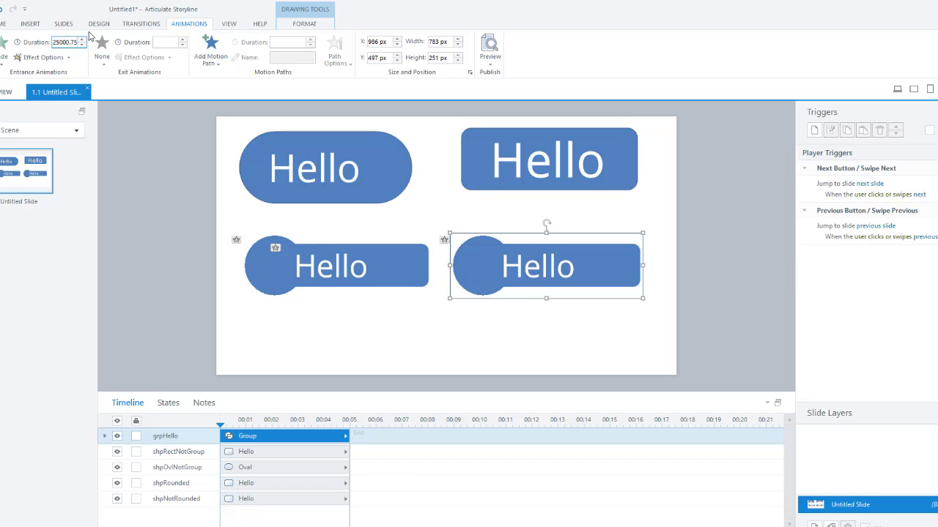
key("Delete")
key("Delete")
key("Delete")
key("Delete")
key("Delete")
key("Return")
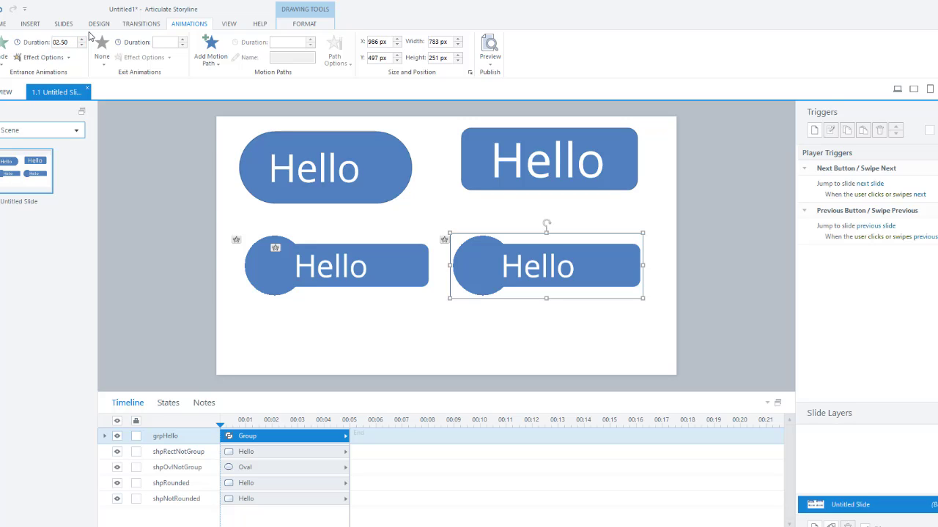
Set the grpHello group's Fade entrance to come from the left.
left_click(50, 63)
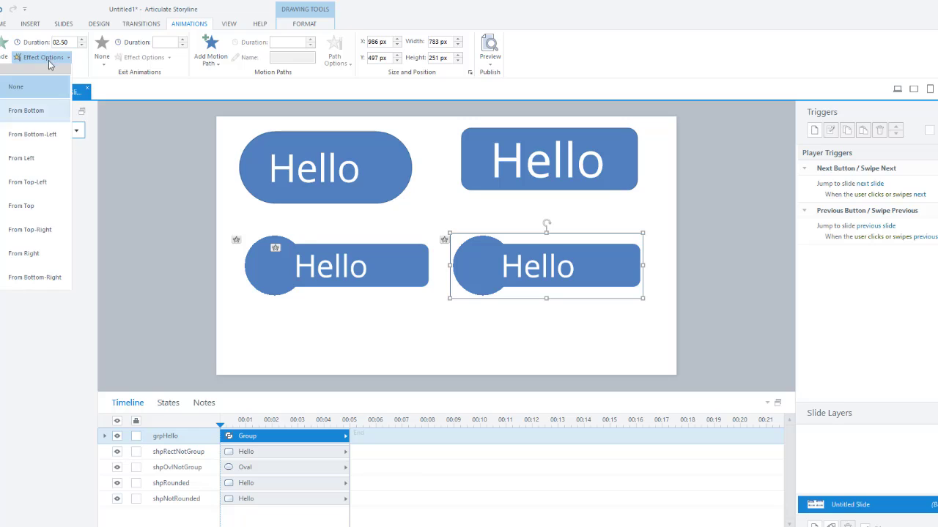
left_click(17, 162)
left_click(340, 353)
Preview the current scene to compare the fade entrances of the grouped and ungrouped pairs, and close the preview.
left_click(491, 62)
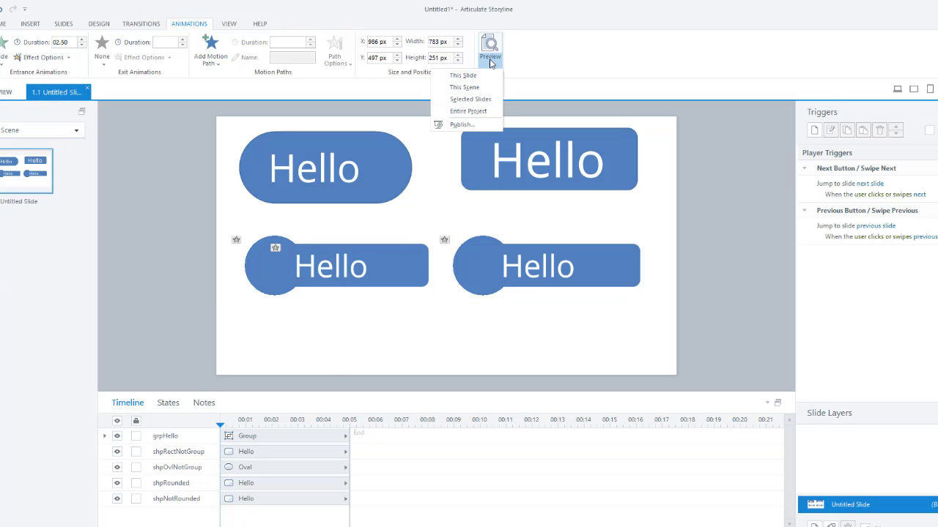
left_click(483, 86)
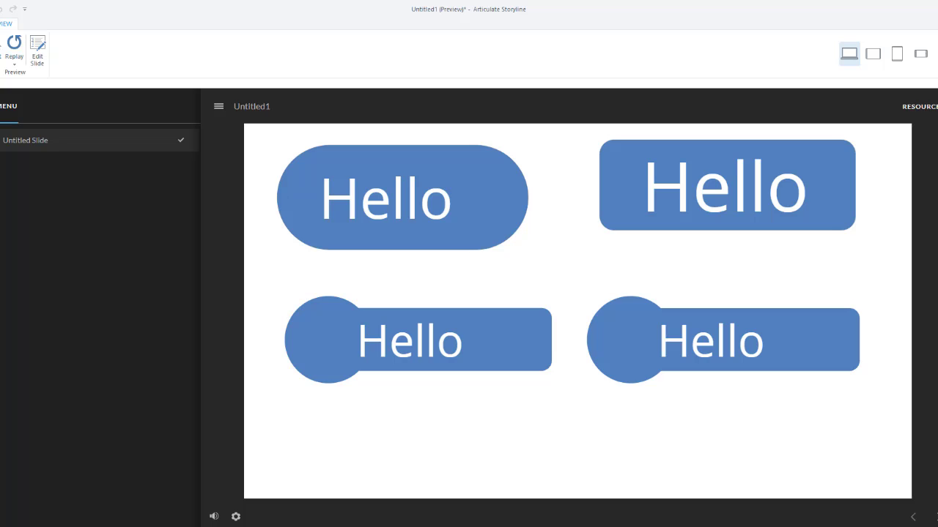
key("Escape")
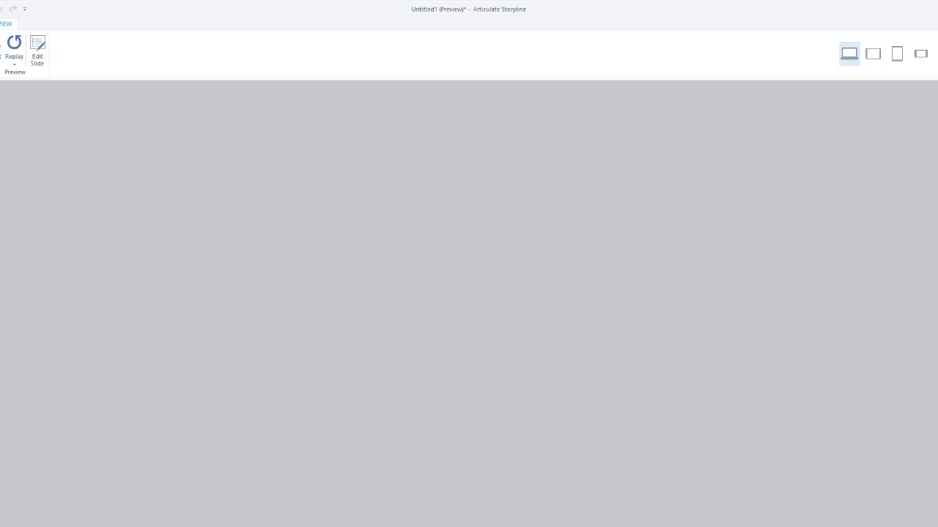